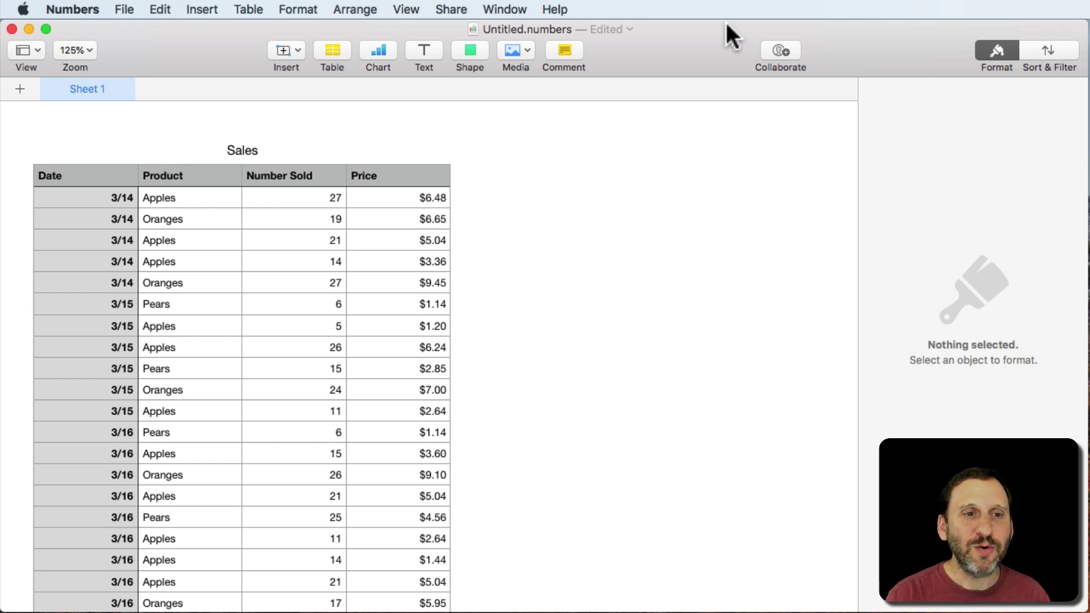
Review the Sales table data, including the Apples entries in B2 and B5 and C2's 27
click(176, 200)
click(174, 243)
click(175, 262)
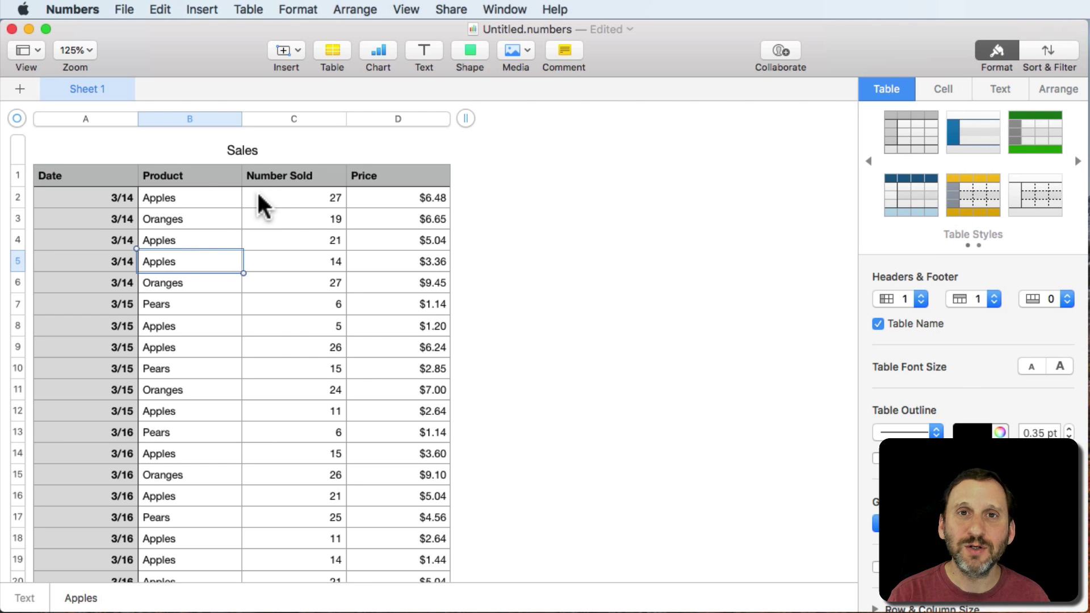
click(174, 195)
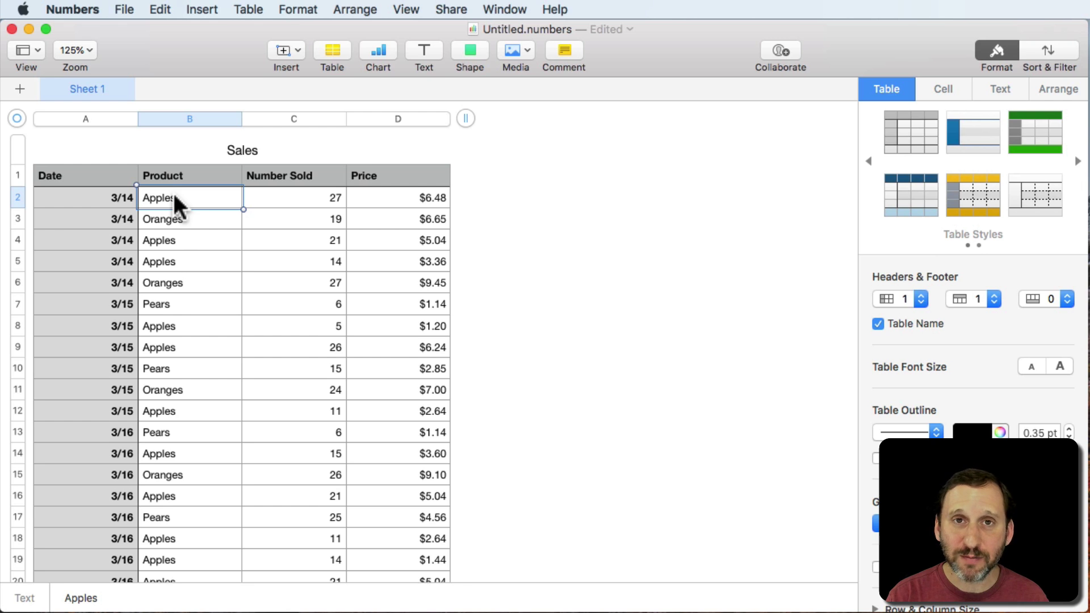
click(304, 199)
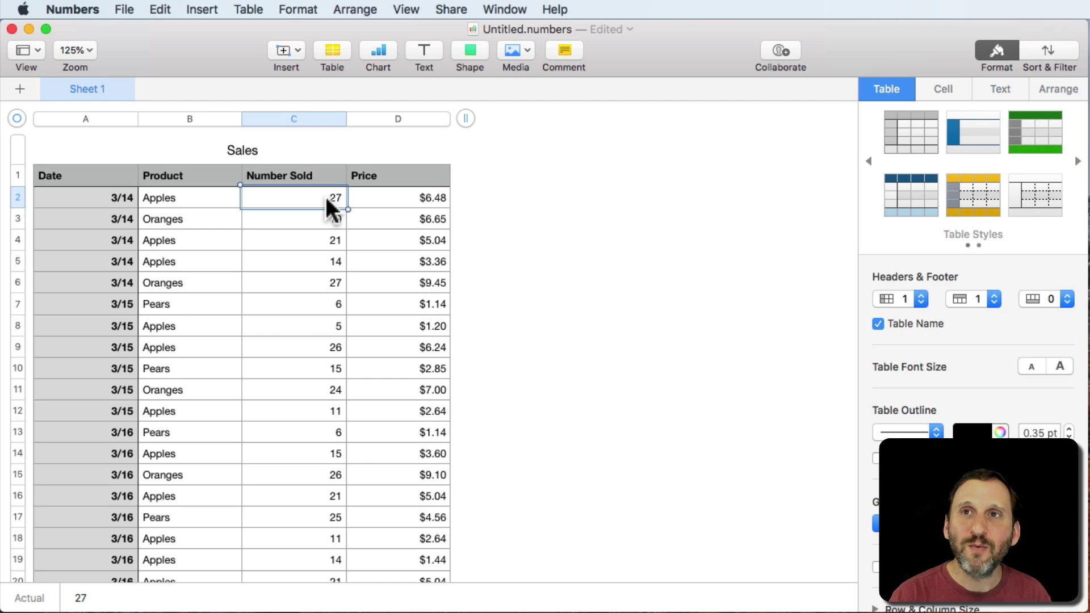
click(214, 200)
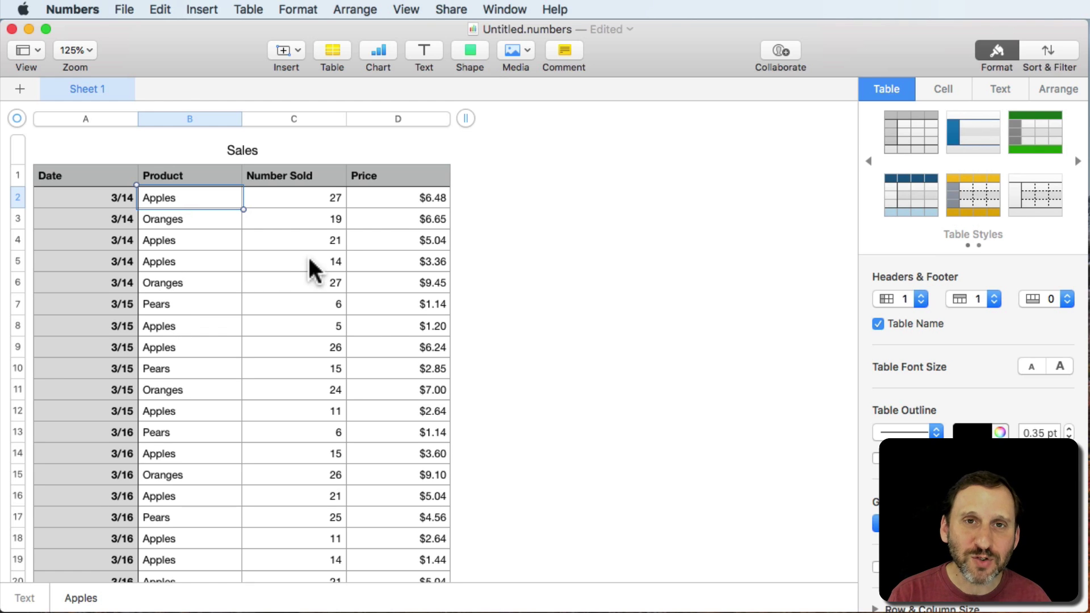
Add a new column E to the table with the header 'First'
click(465, 118)
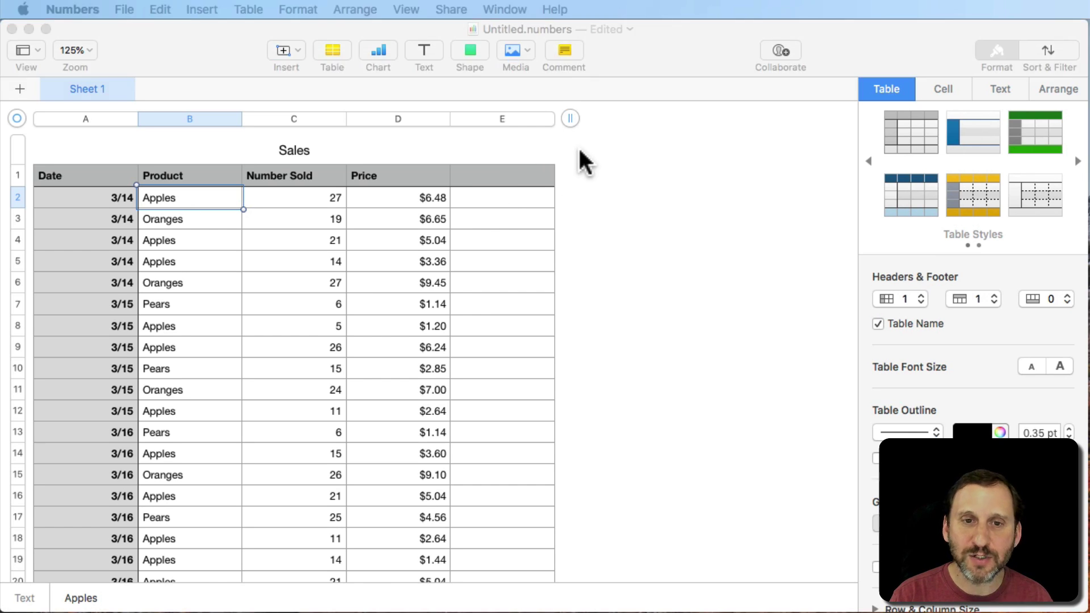
click(489, 169)
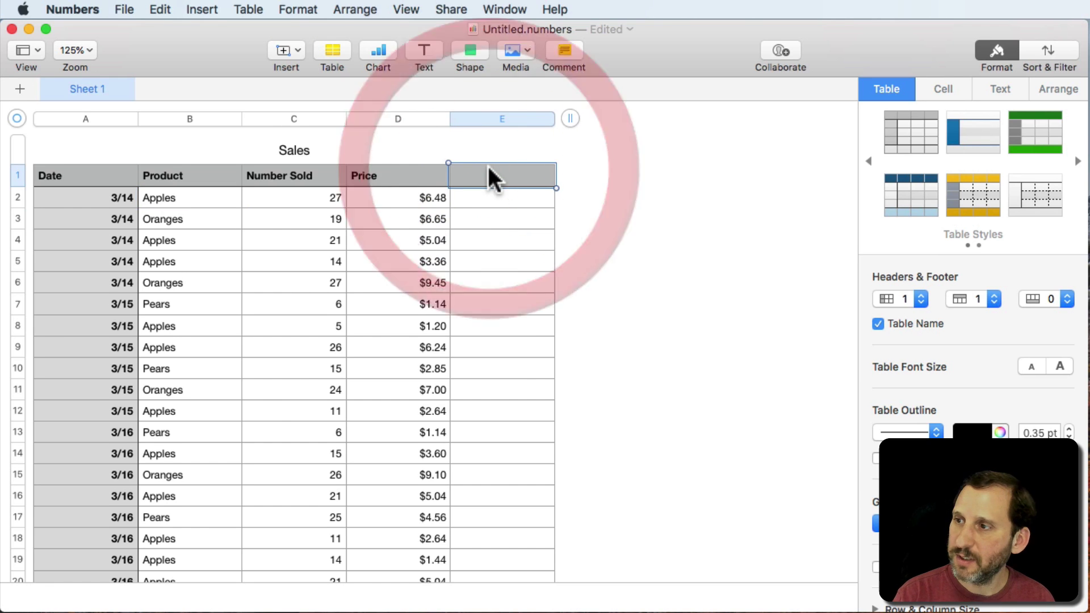
click(489, 169)
text(First)
key(Return)
Enter =MATCH(B2, Product, exact match) in E2
text(=)
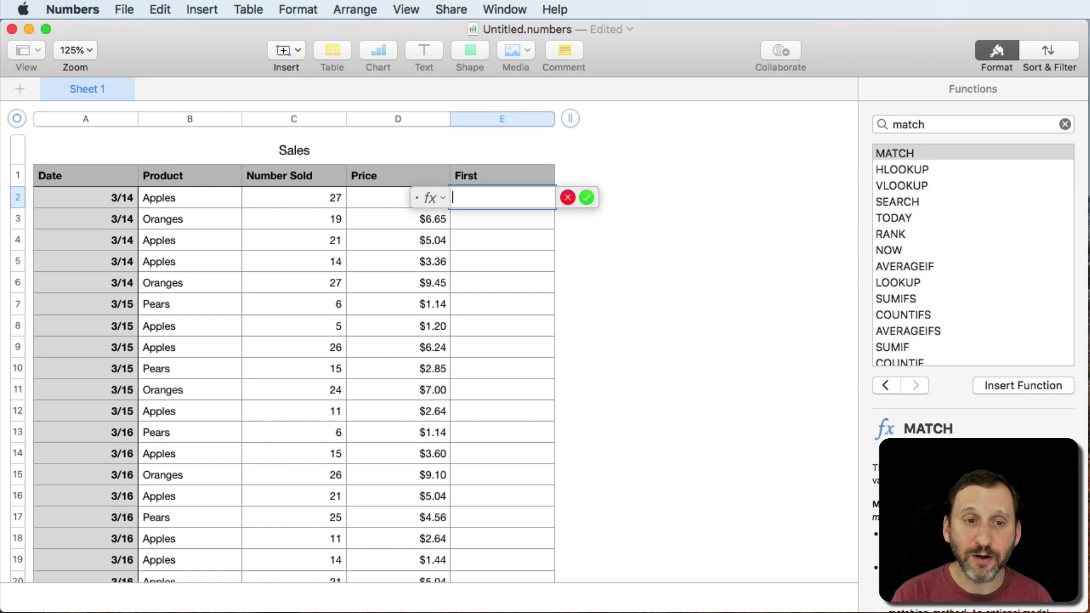
text(match)
key(Return)
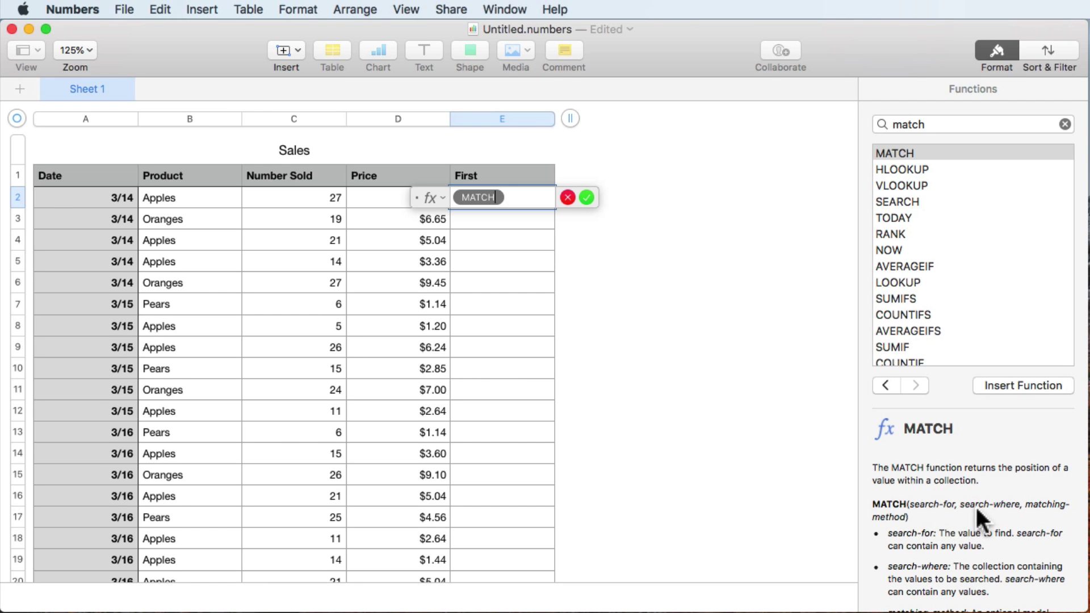
click(511, 196)
click(542, 194)
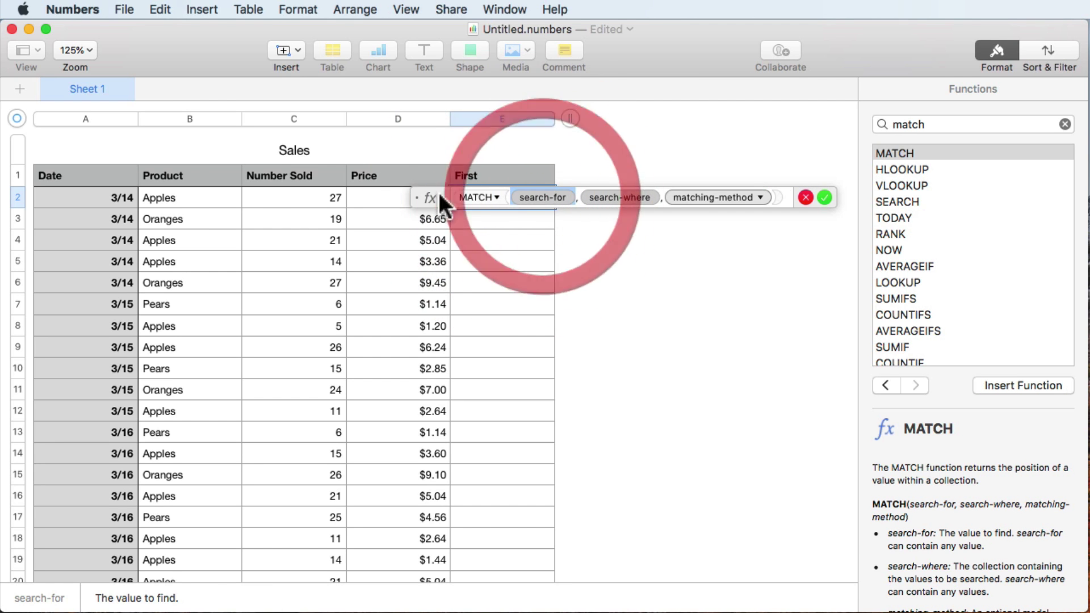
click(185, 194)
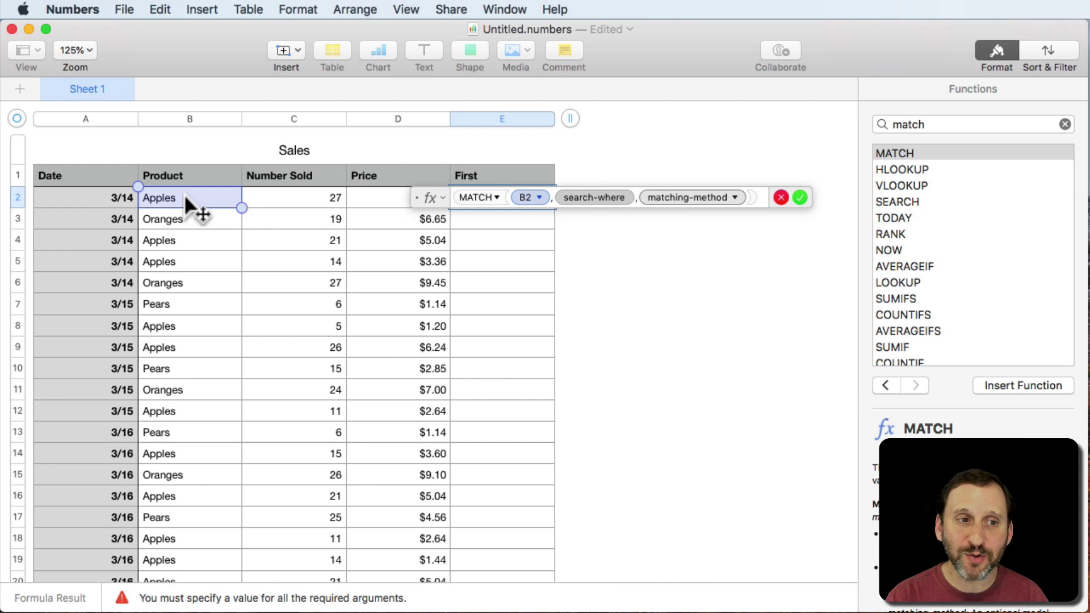
click(596, 197)
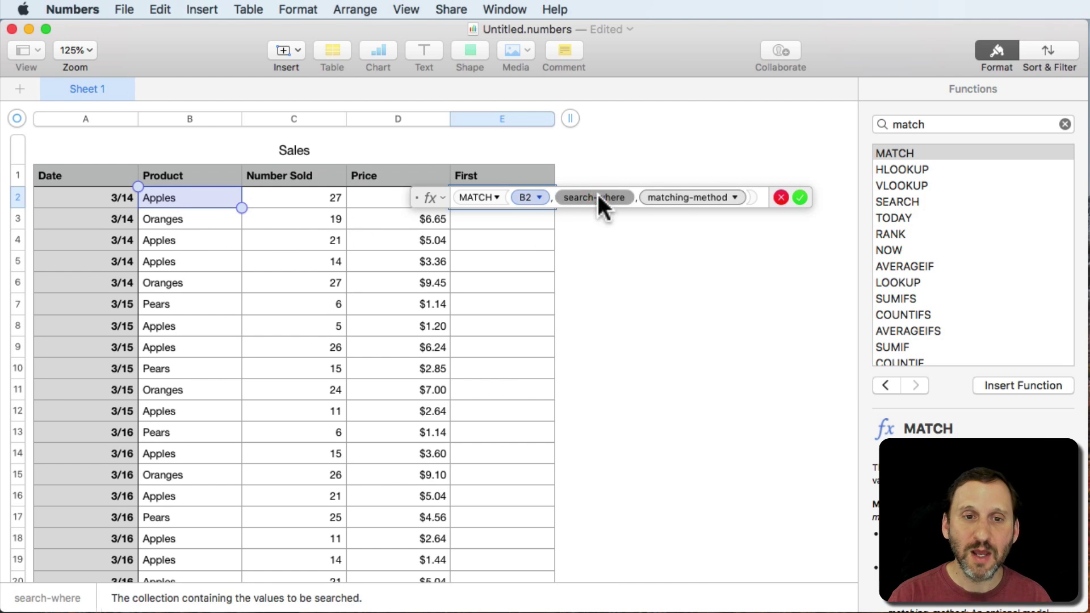
click(190, 120)
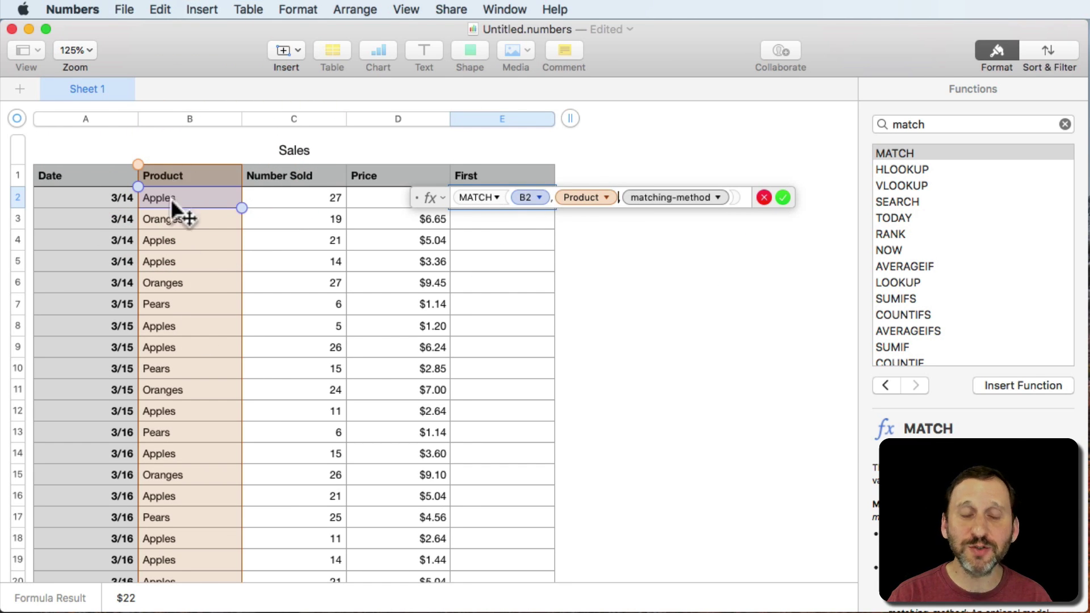
click(717, 197)
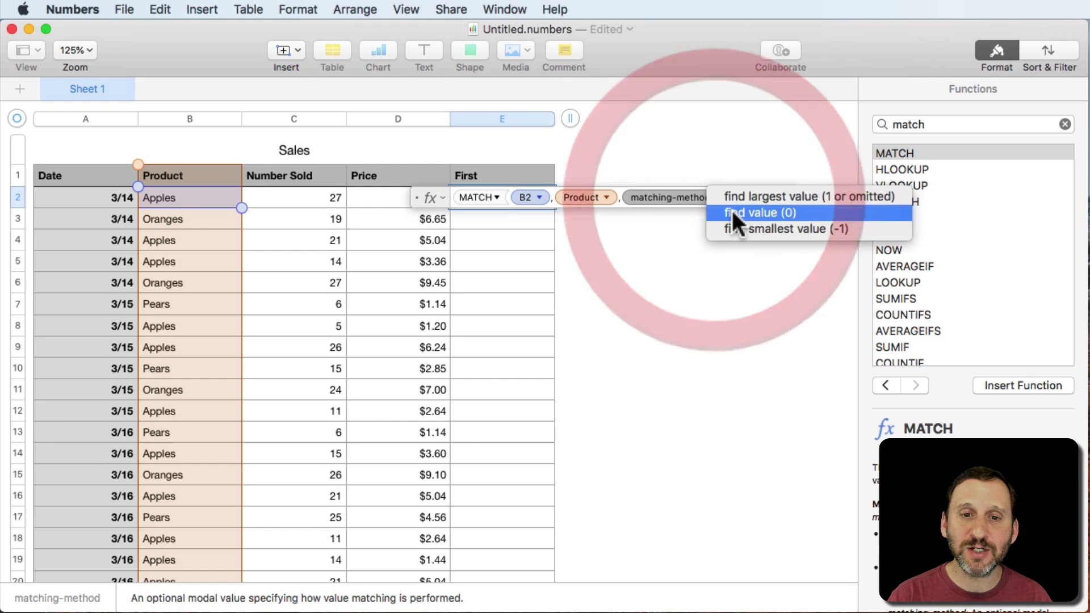
click(734, 211)
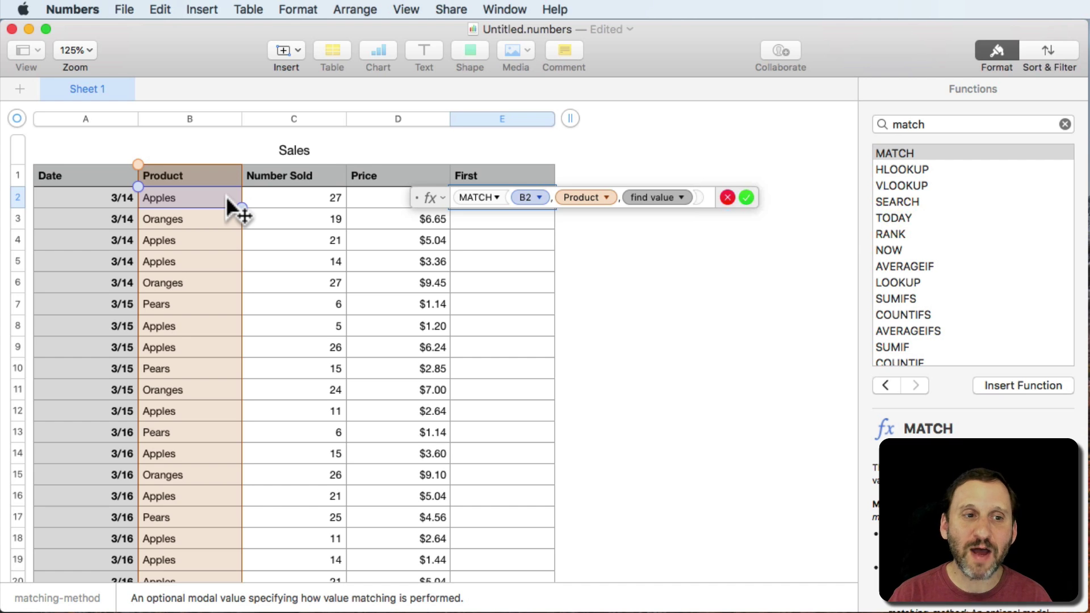
click(746, 197)
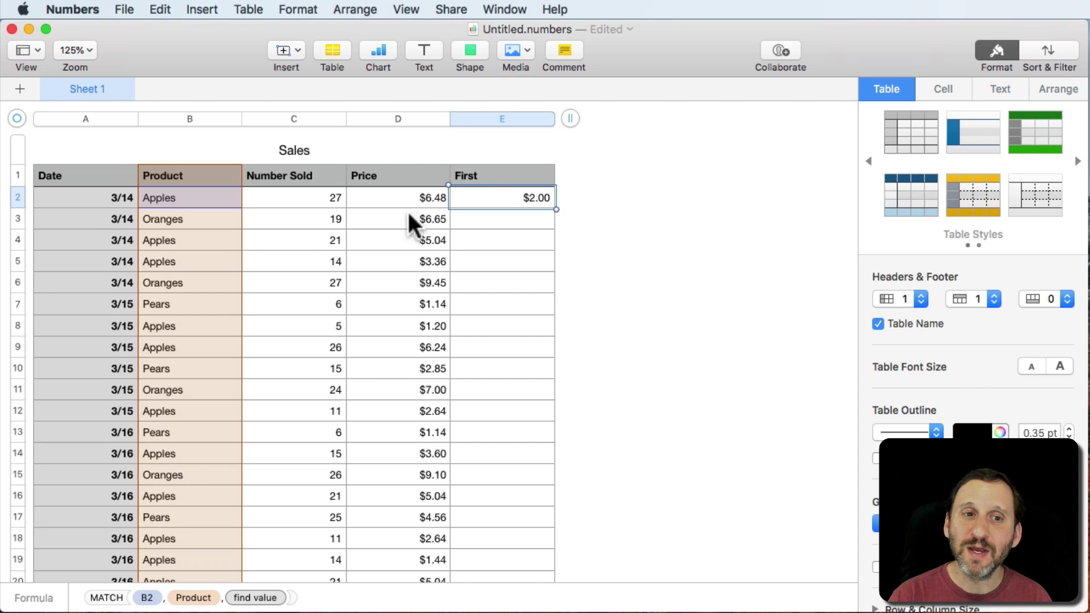
Set the First column's data format to Automatic
click(502, 119)
click(947, 91)
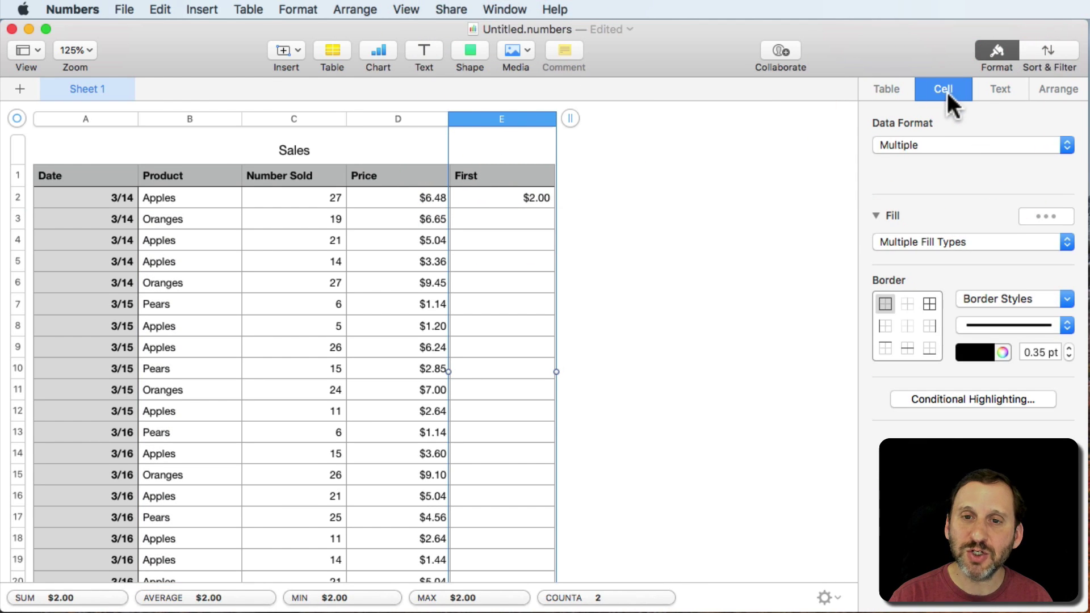
click(947, 143)
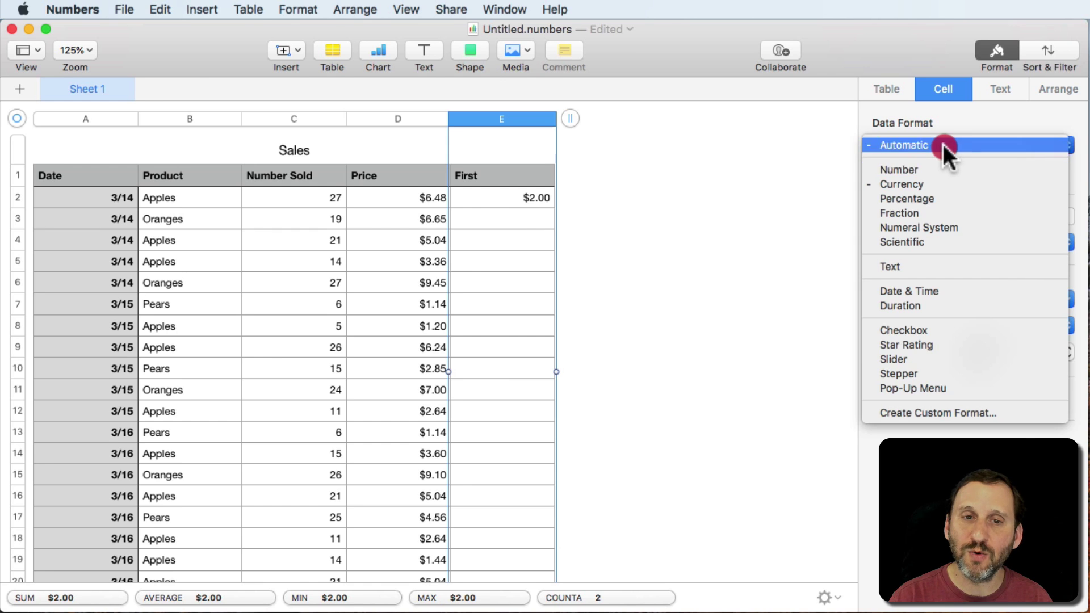
click(943, 144)
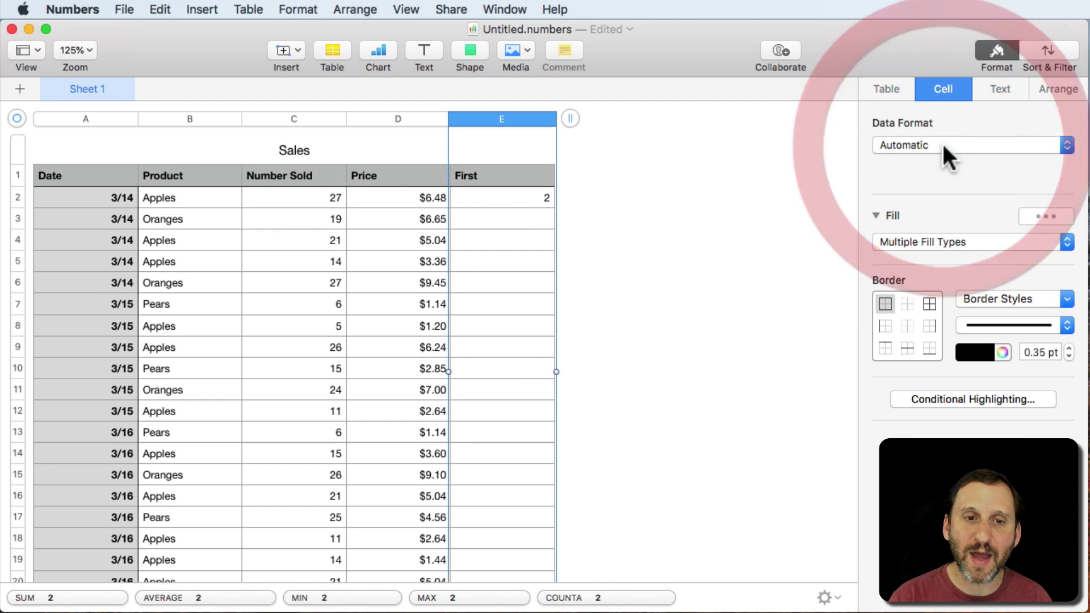
Fill E2's MATCH formula down through E11 and check E3's copy
click(524, 197)
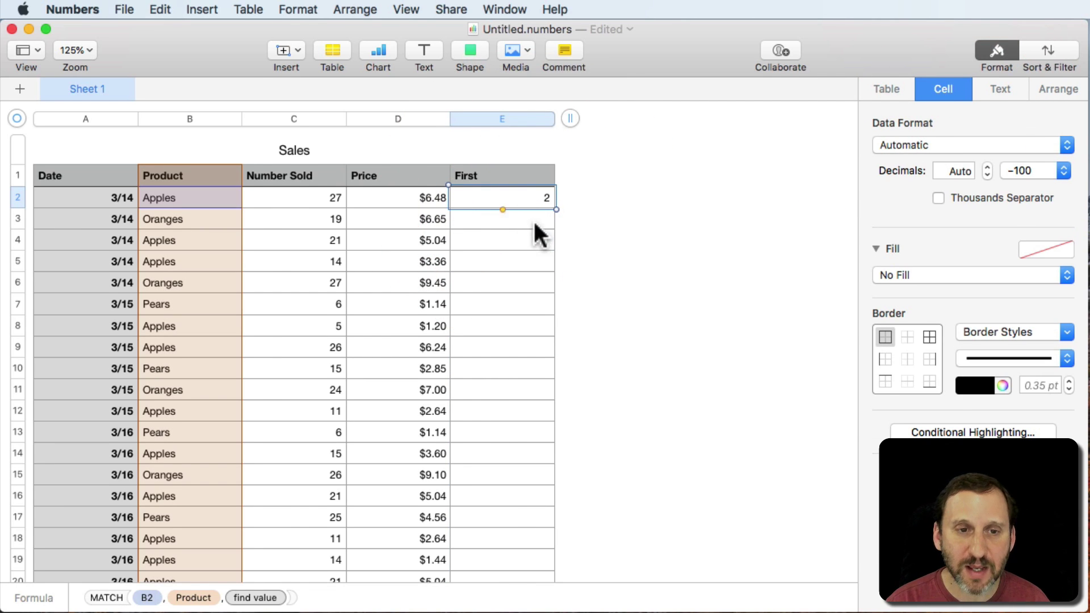
drag(503, 209, 527, 387)
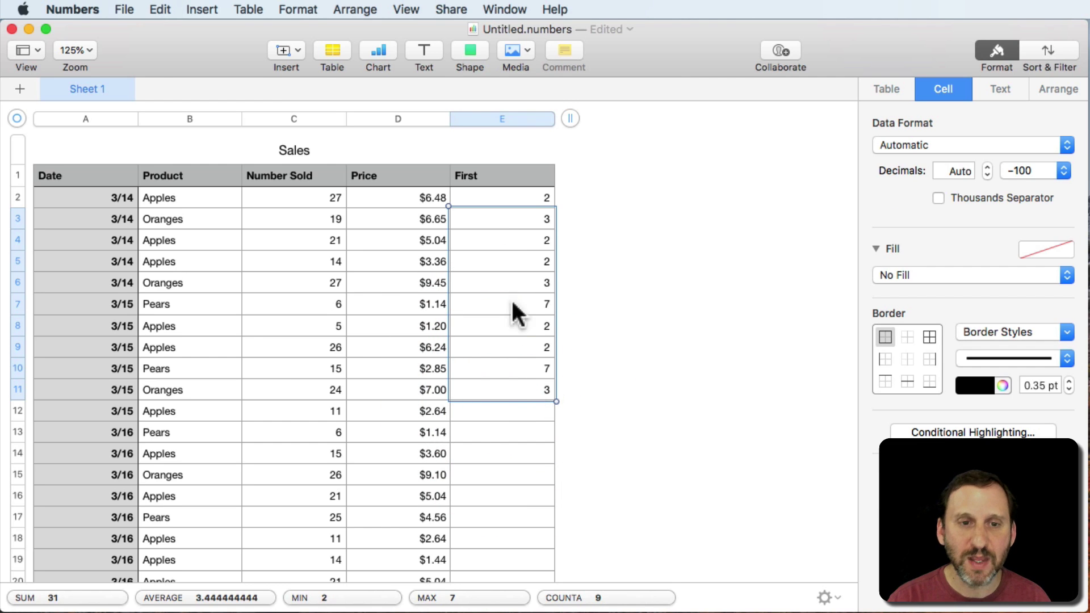
click(488, 218)
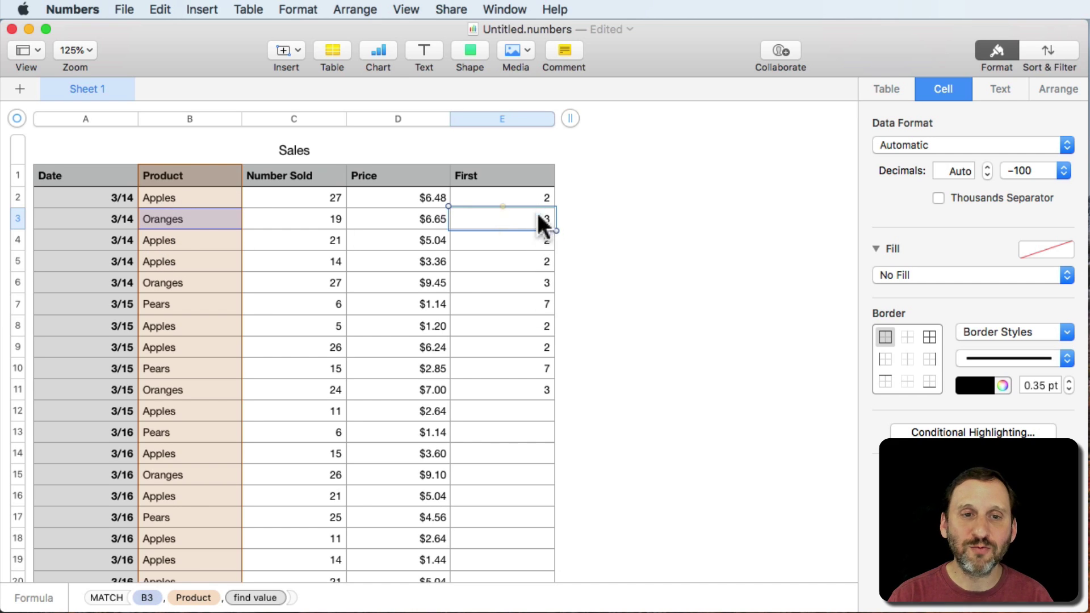
Clear E3:E11 and change E2 so it tests whether MATCH equals ROW()
shift+click(535, 388)
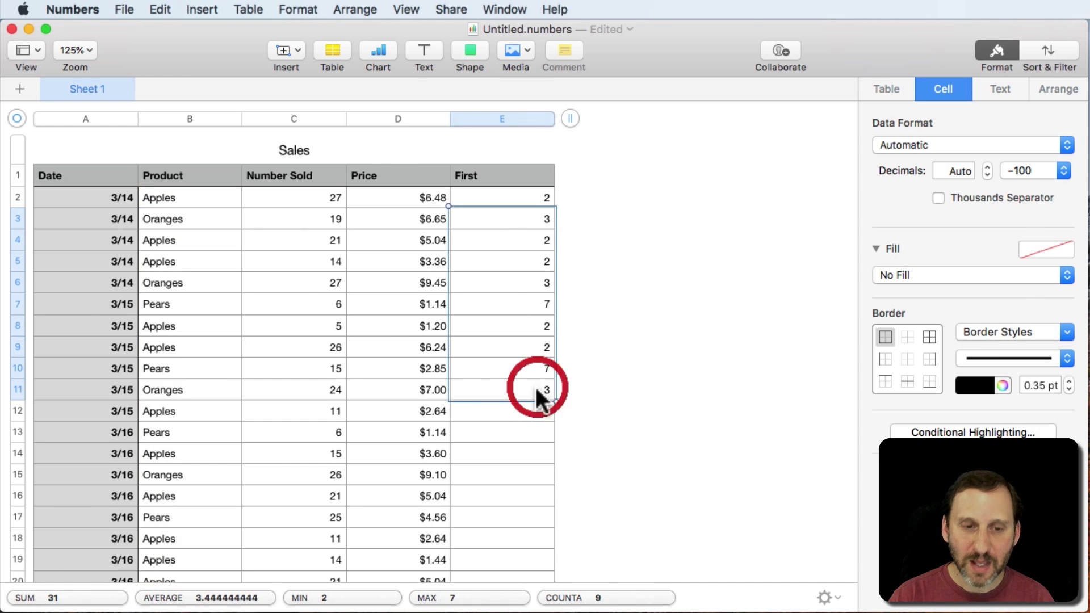
key(Delete)
double_click(506, 194)
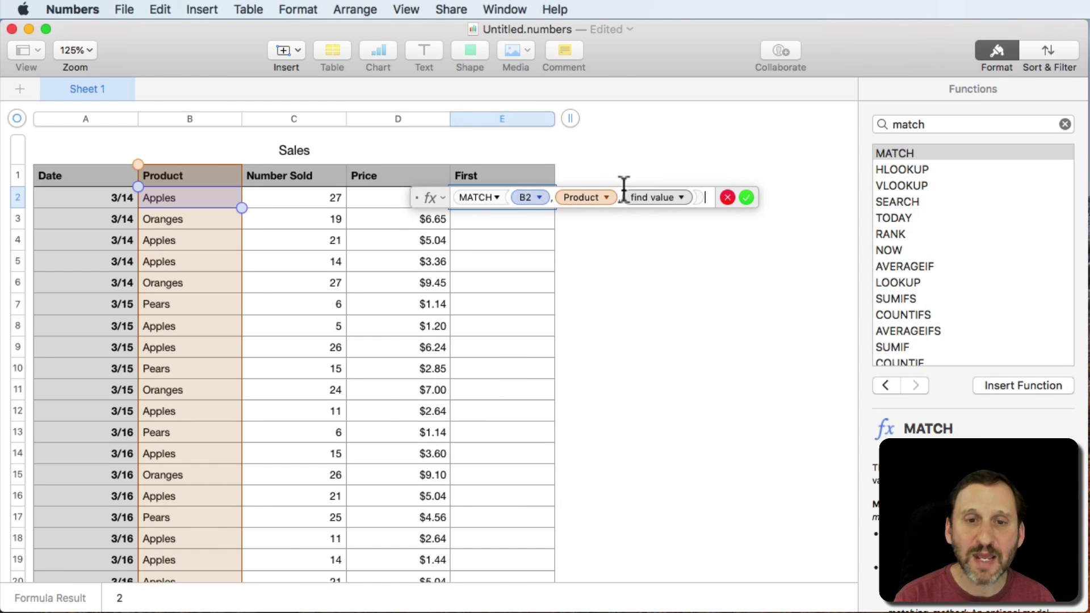
text(=ROW)
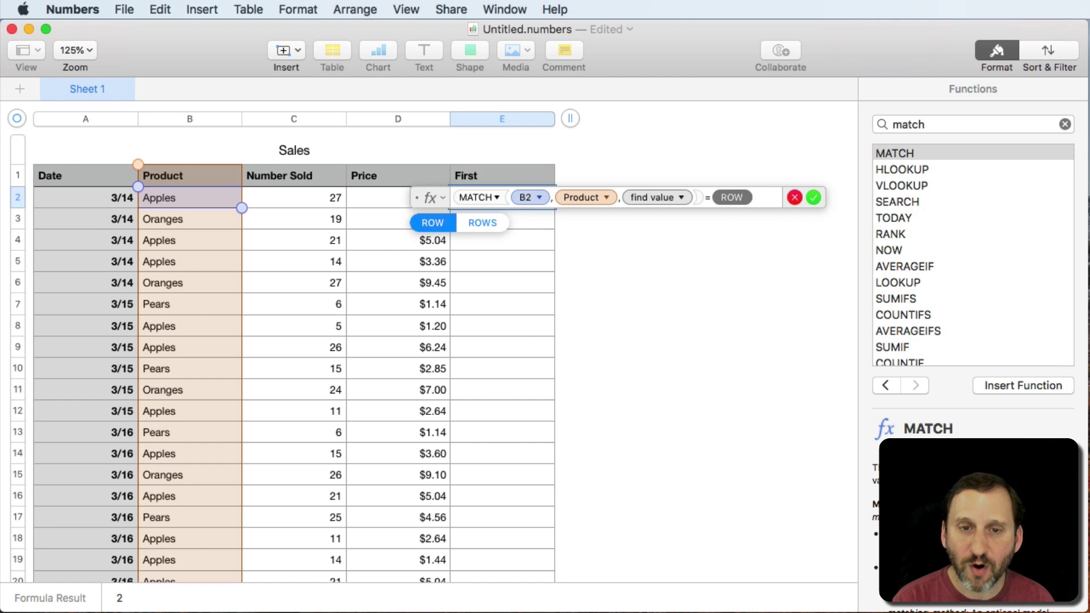
key(Return)
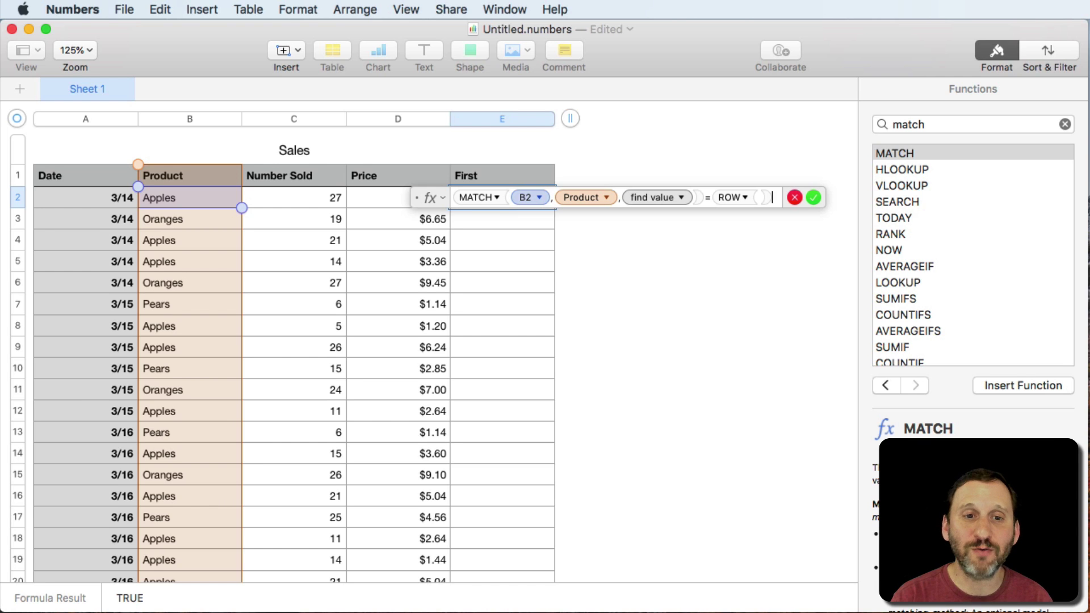
key(Return)
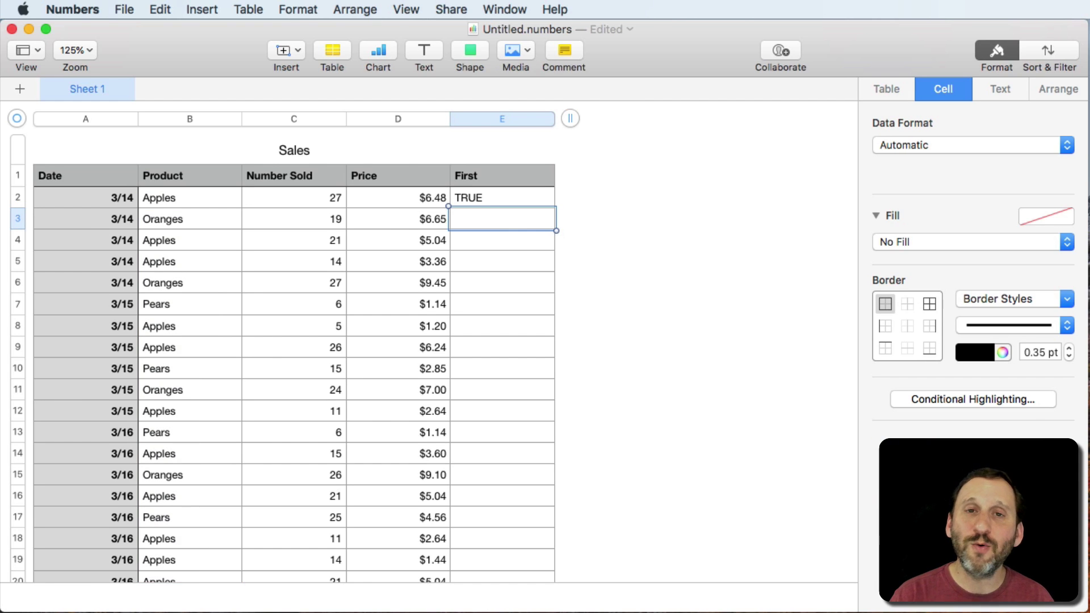
Copy E2's formula into E3, E4 and E5 through E19
click(489, 197)
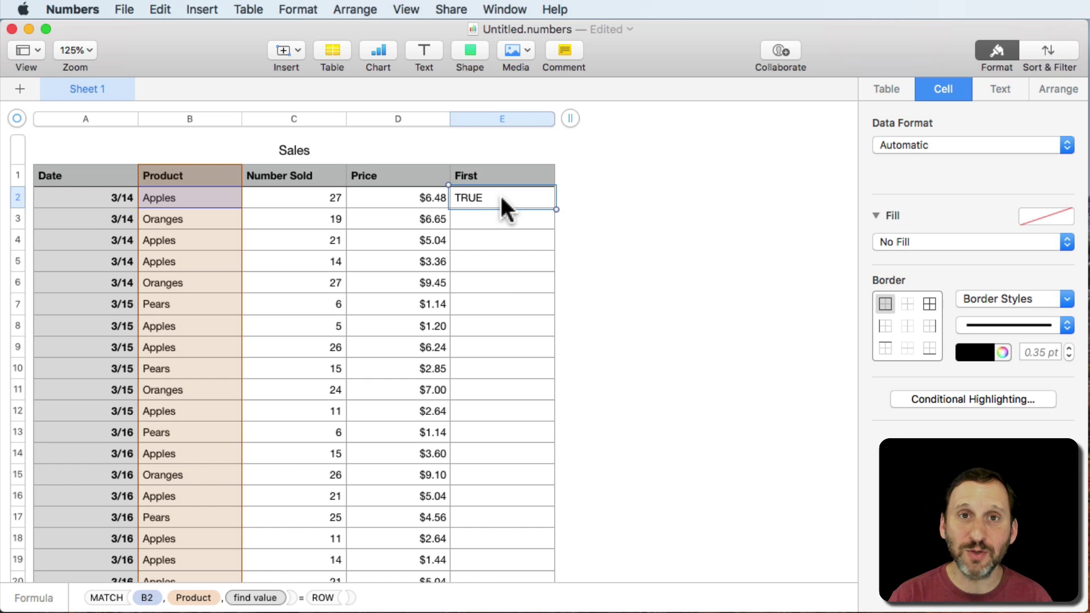
key(super+c)
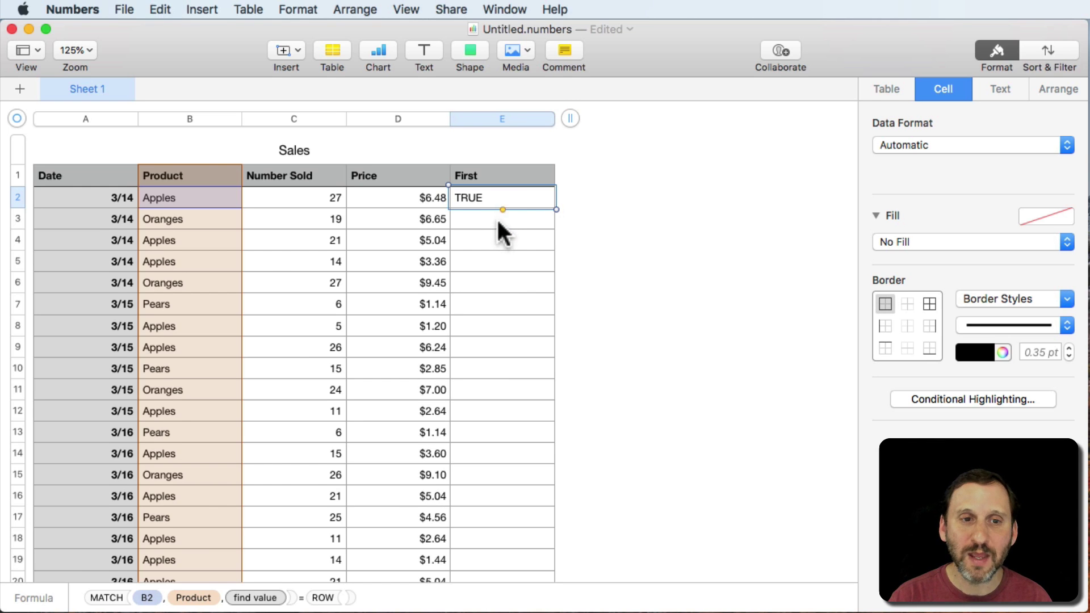
click(499, 218)
key(super+v)
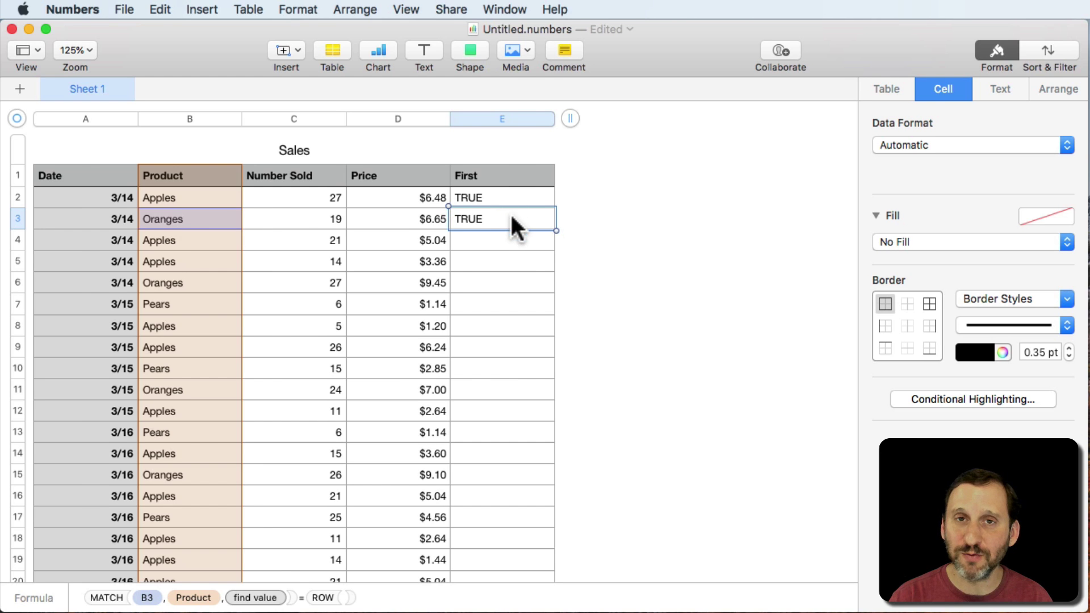
click(511, 235)
key(super+v)
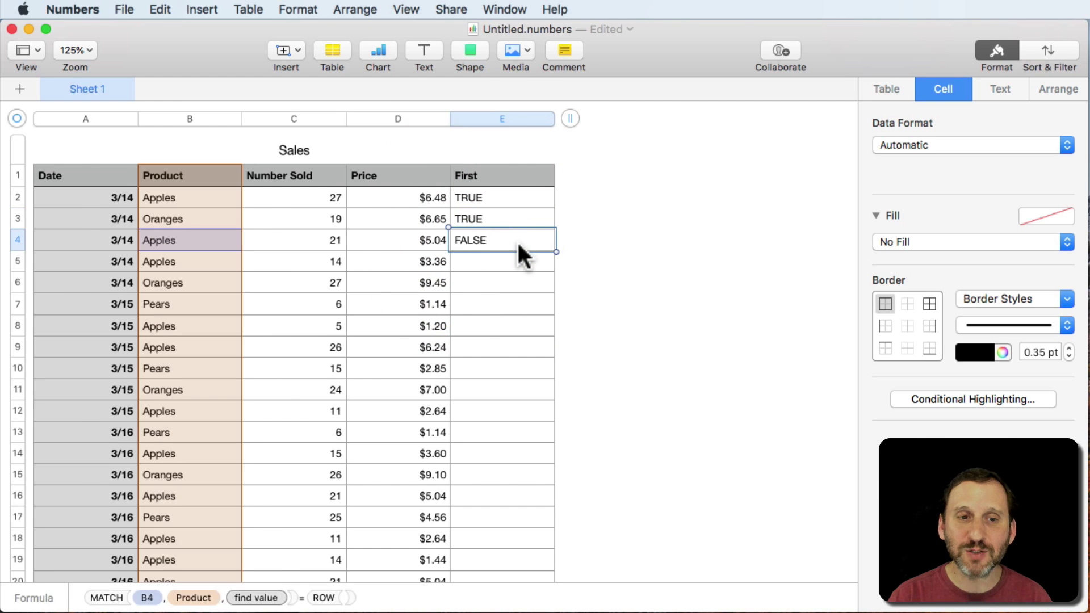
click(502, 260)
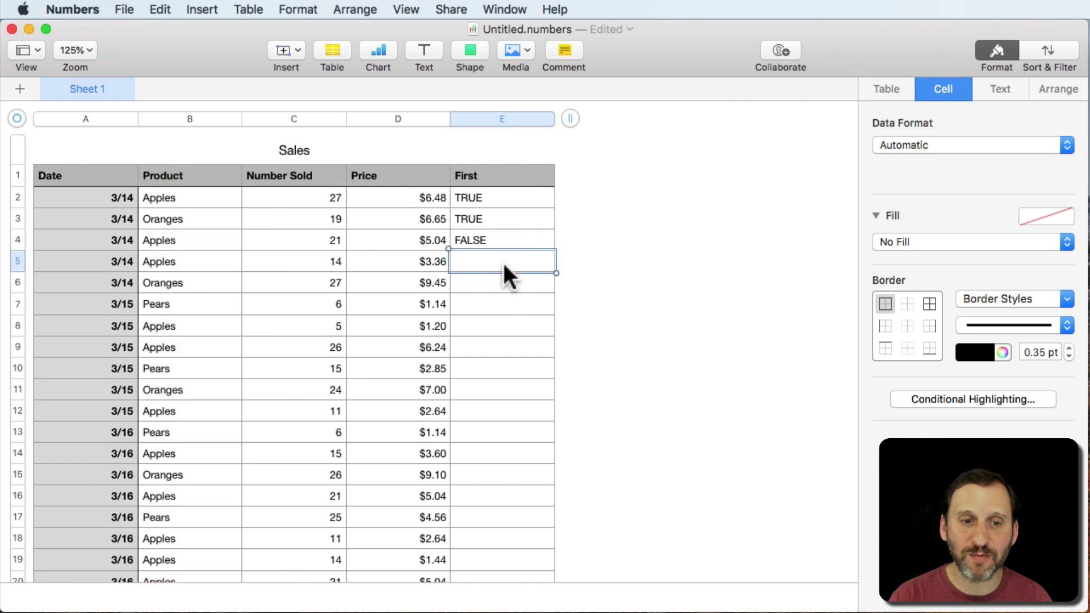
shift+click(505, 562)
key(super+v)
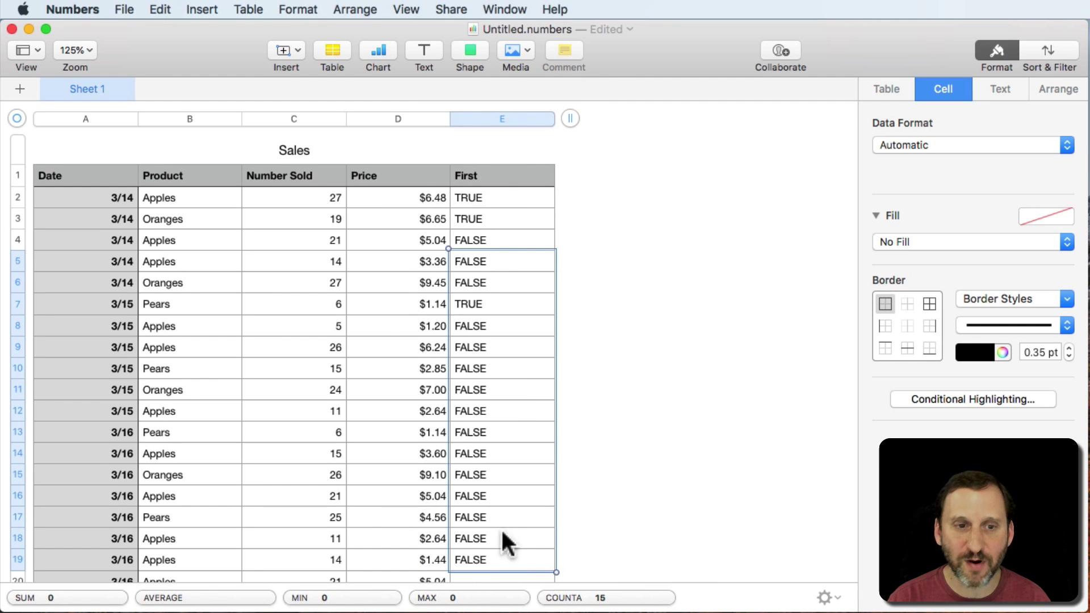
Check the TRUE results in E2, E3 and E7 against the first Apples, Oranges and Pears rows
click(479, 305)
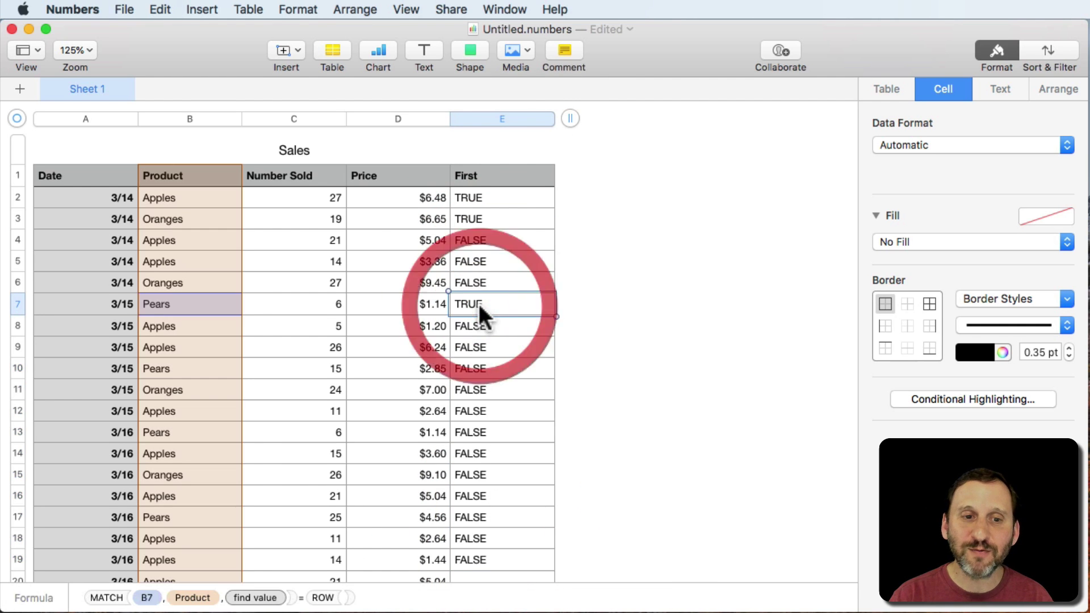
click(489, 195)
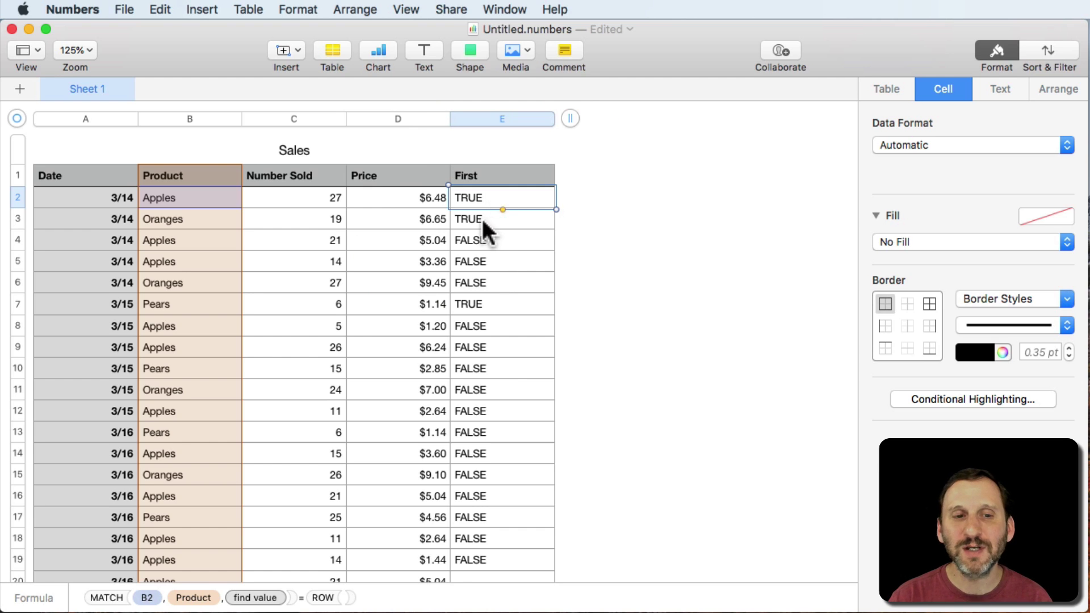
click(482, 219)
click(189, 199)
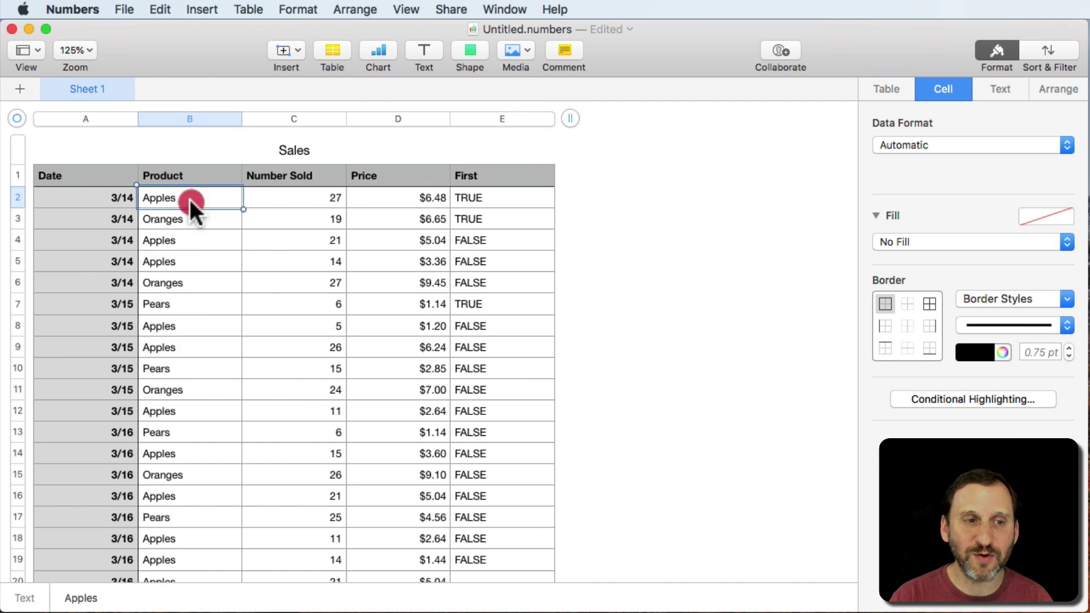
click(189, 219)
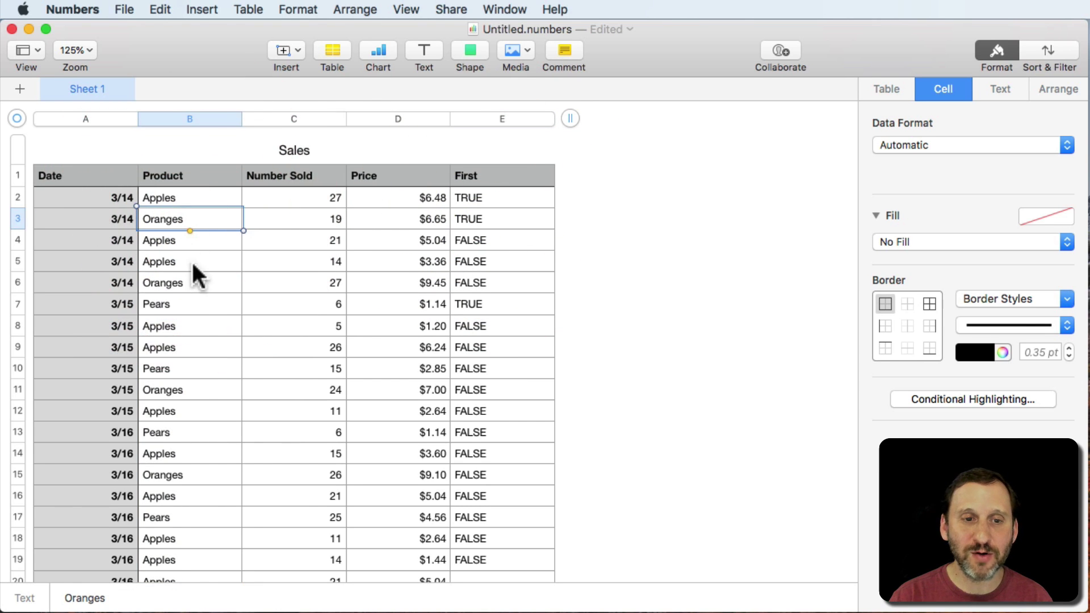
click(181, 303)
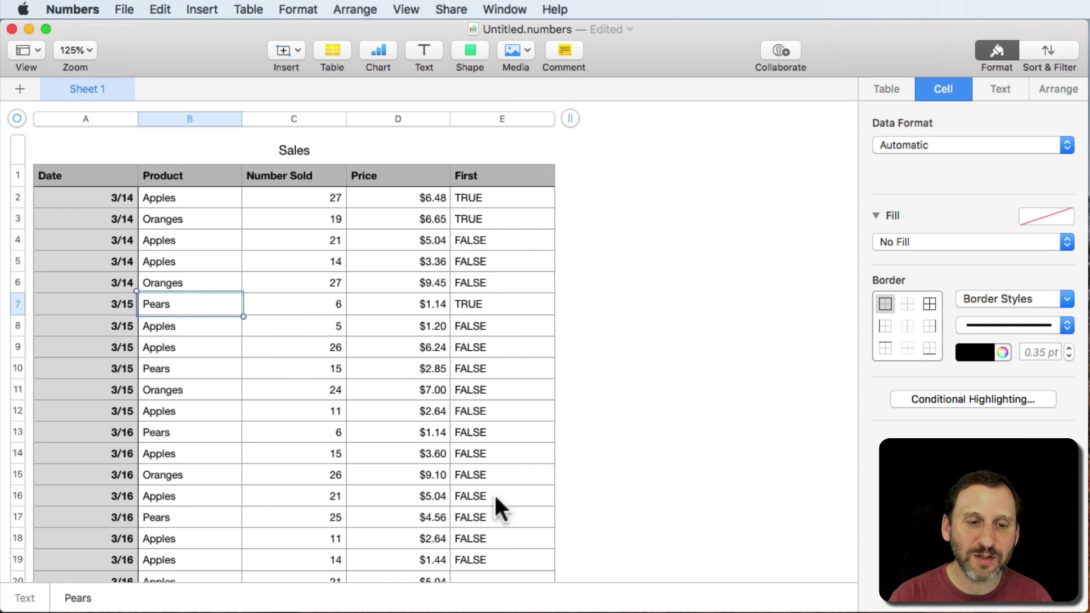
Paste E2's formula into the remaining First cells down to row 24, then recheck E3 and E7
click(493, 197)
scroll(476, 395, down, 10)
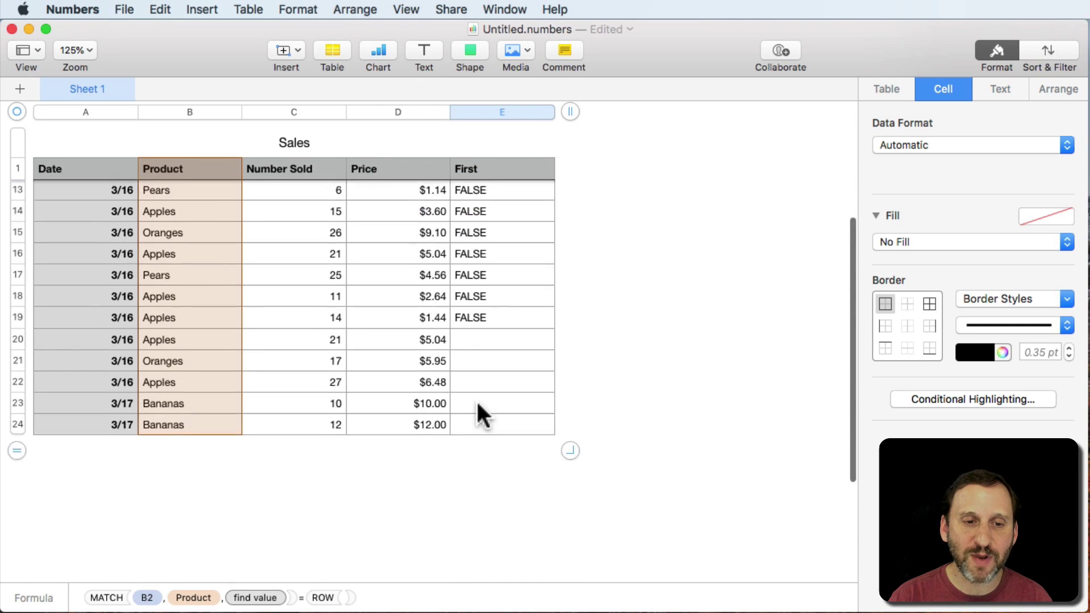
shift+click(492, 345)
key(super+v)
scroll(486, 313, up, 10)
click(477, 217)
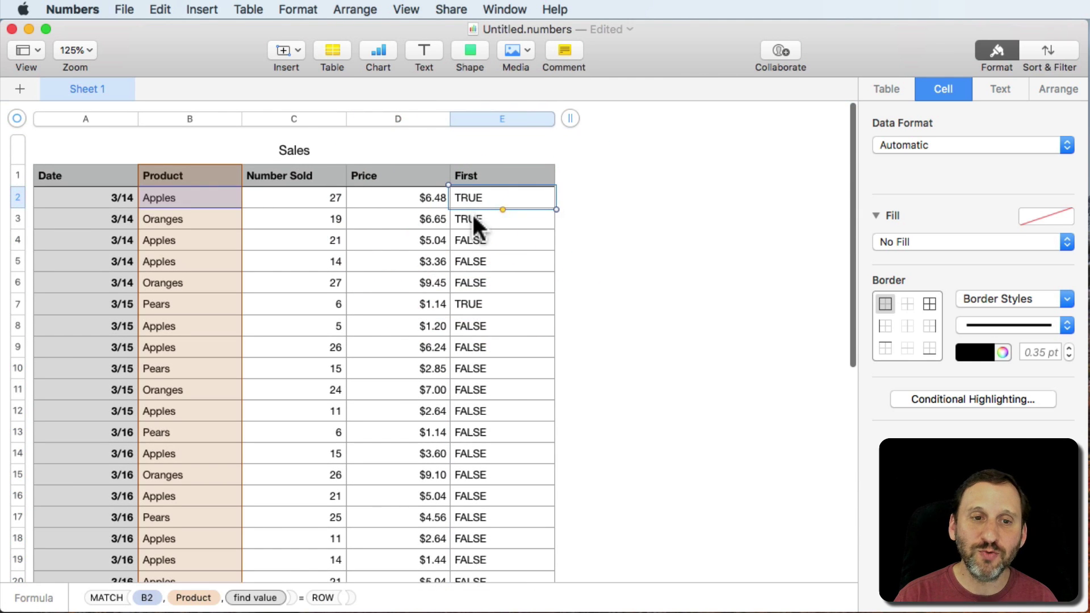
click(478, 302)
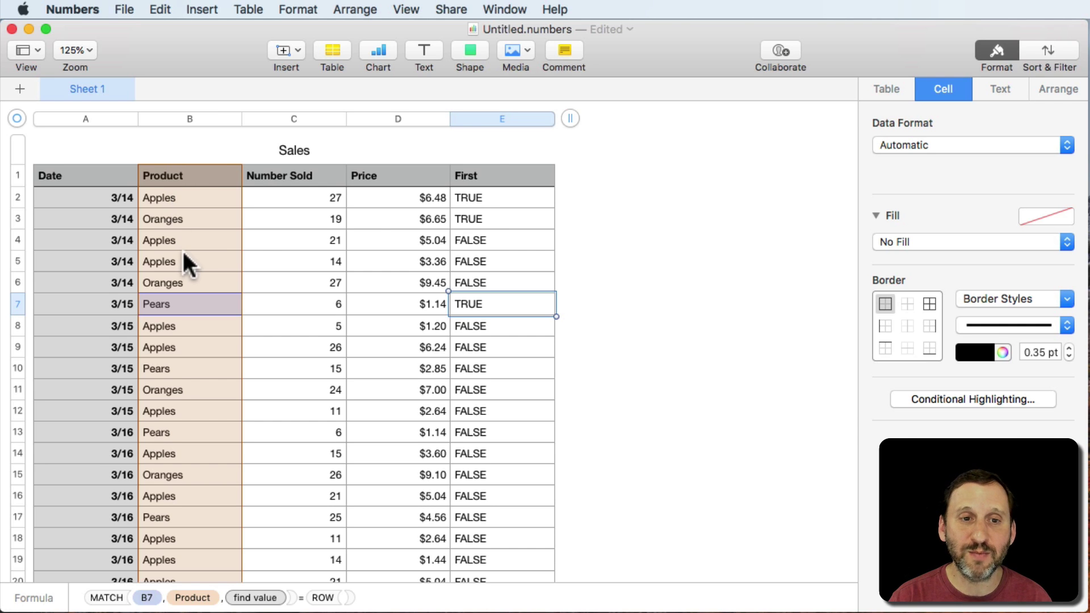
Add column F after First and title it 'Count By Product'
drag(574, 117, 611, 142)
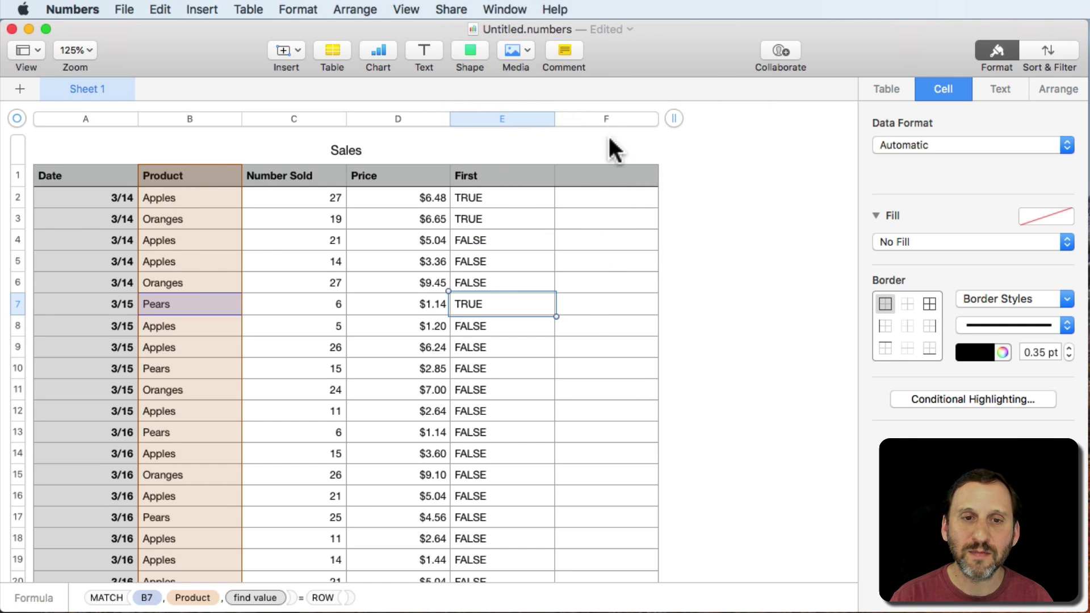
click(604, 175)
click(604, 175)
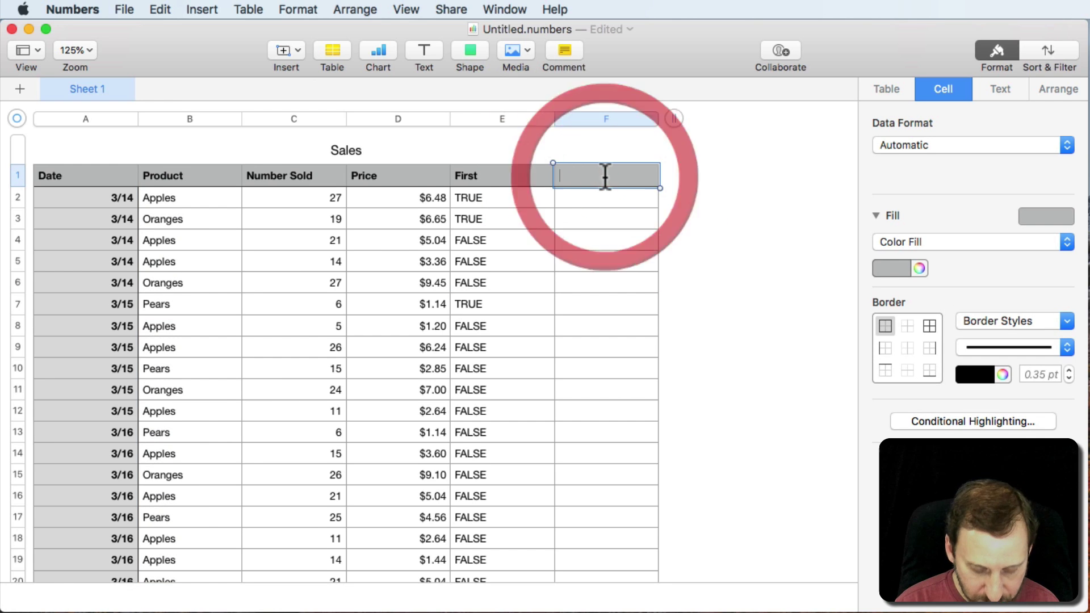
text(Count By Product)
key(Return)
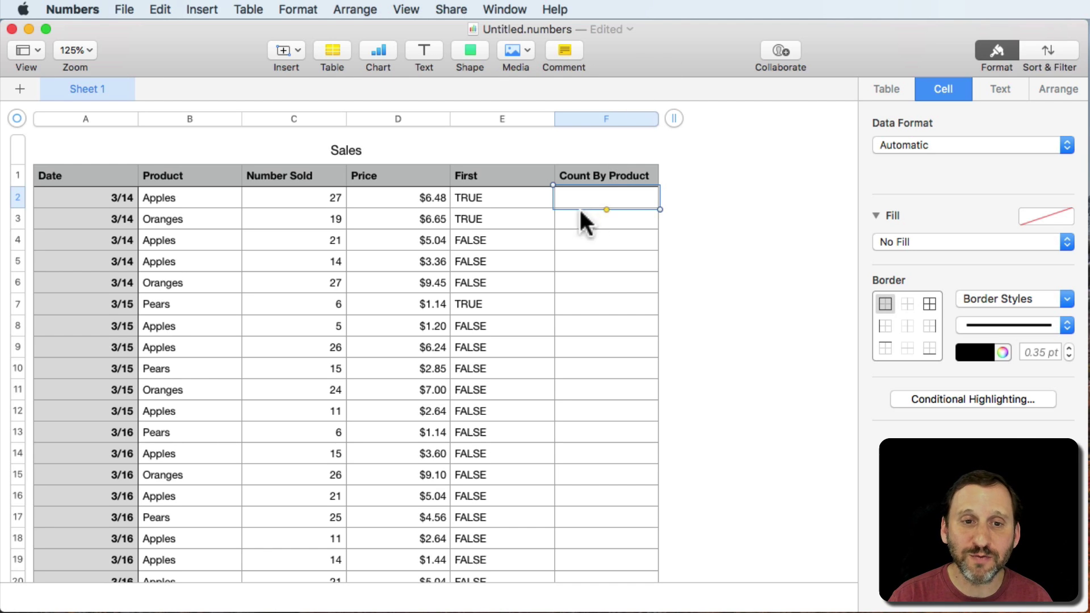
Enter =SUMIF(Product, B2, Number Sold) in F2, giving 213 for Apples
text(=)
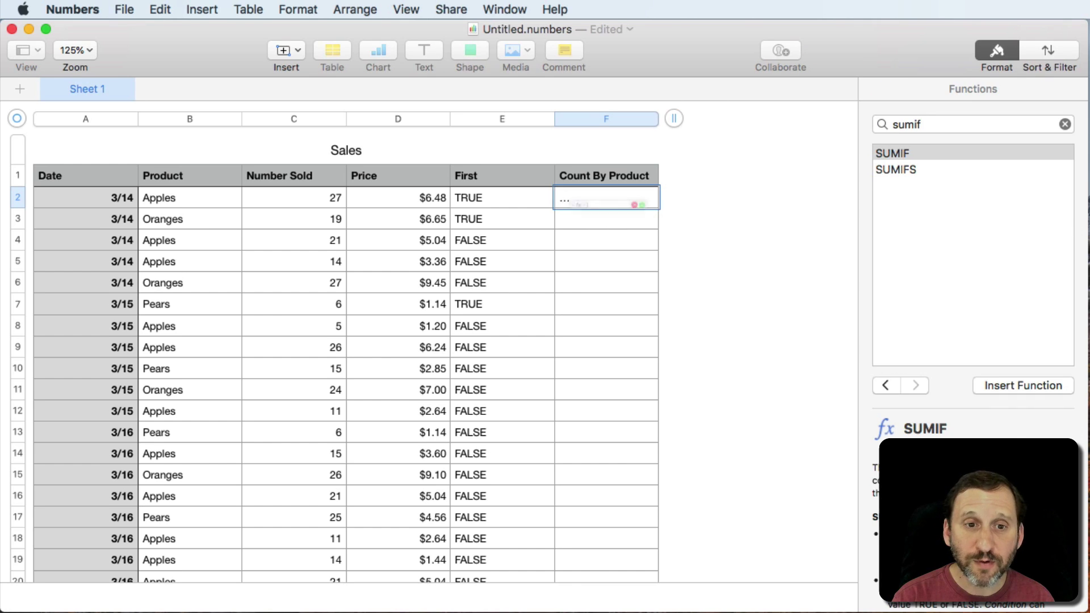
text(sumif)
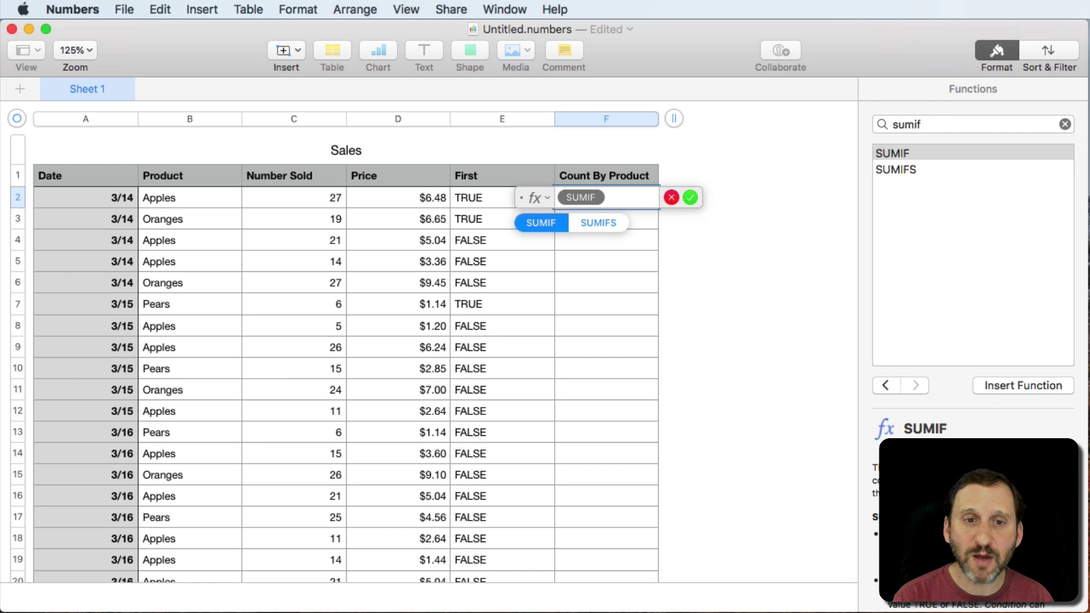
key(Return)
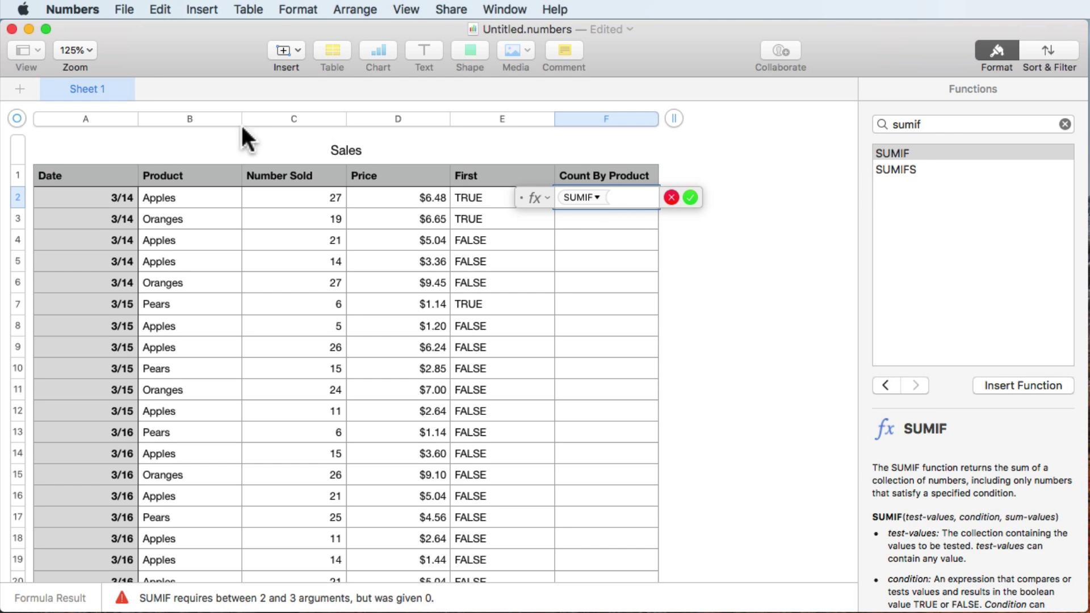
click(189, 119)
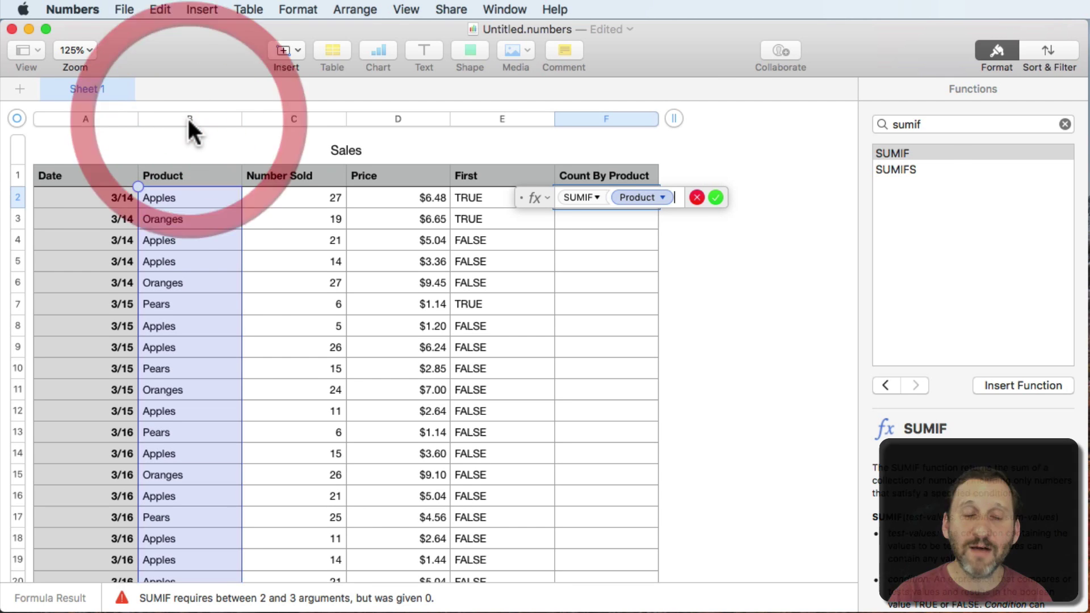
text(,)
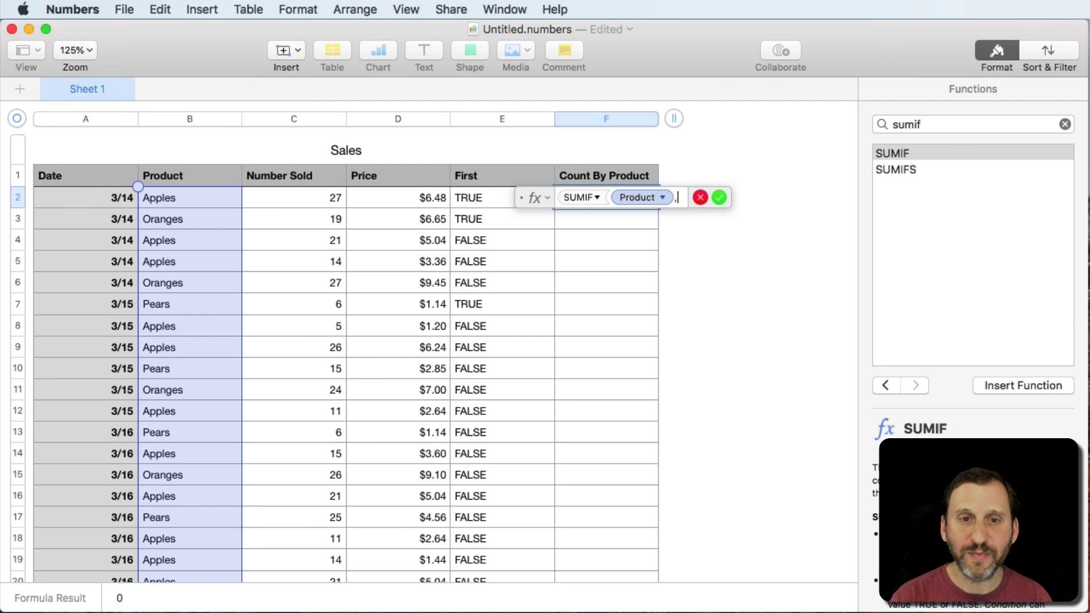
click(186, 198)
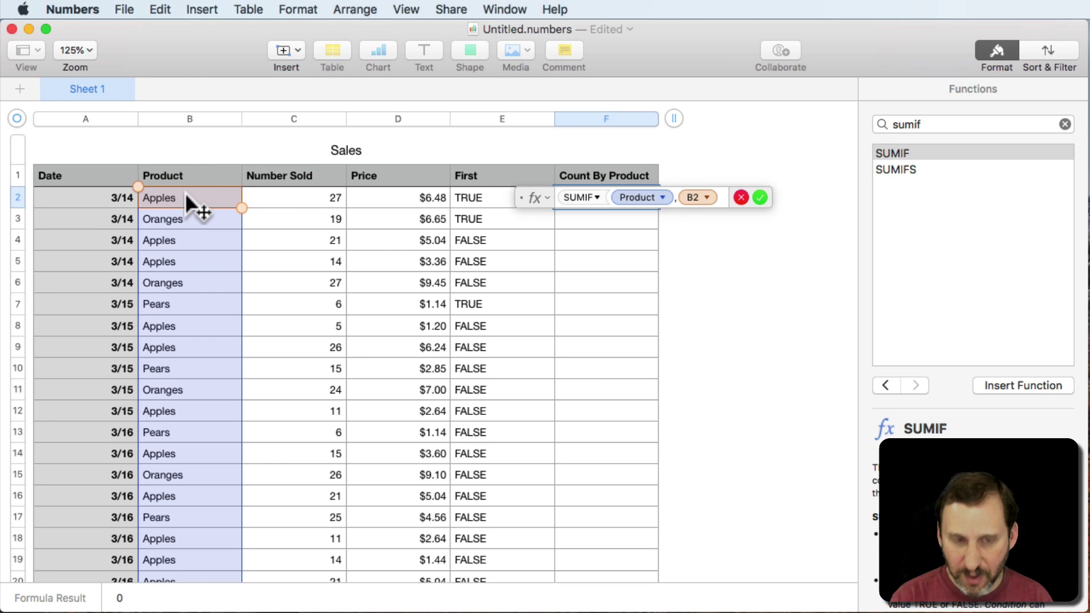
text(,)
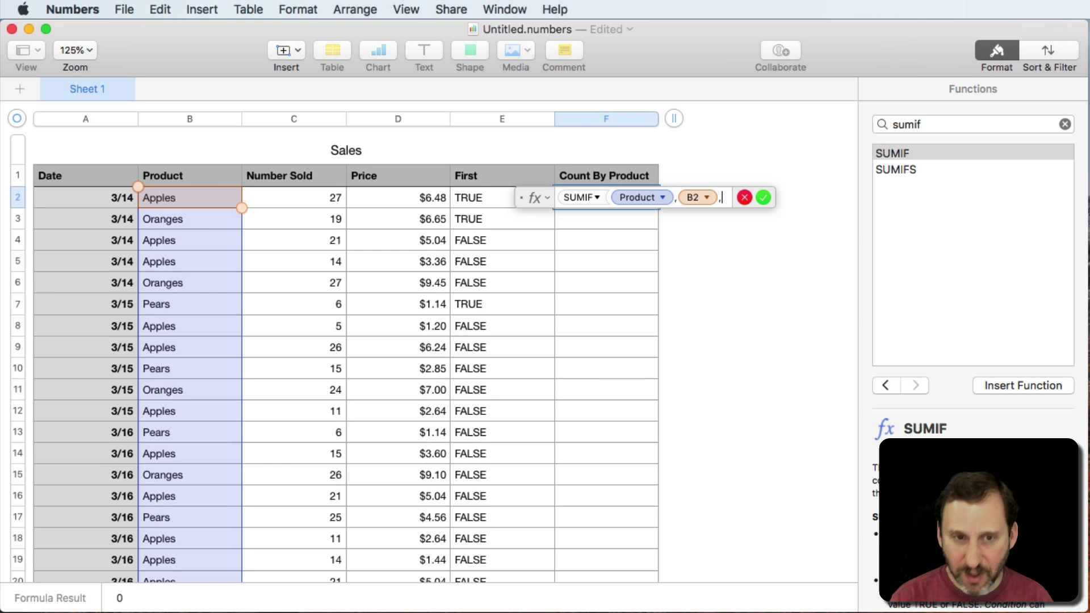
click(294, 119)
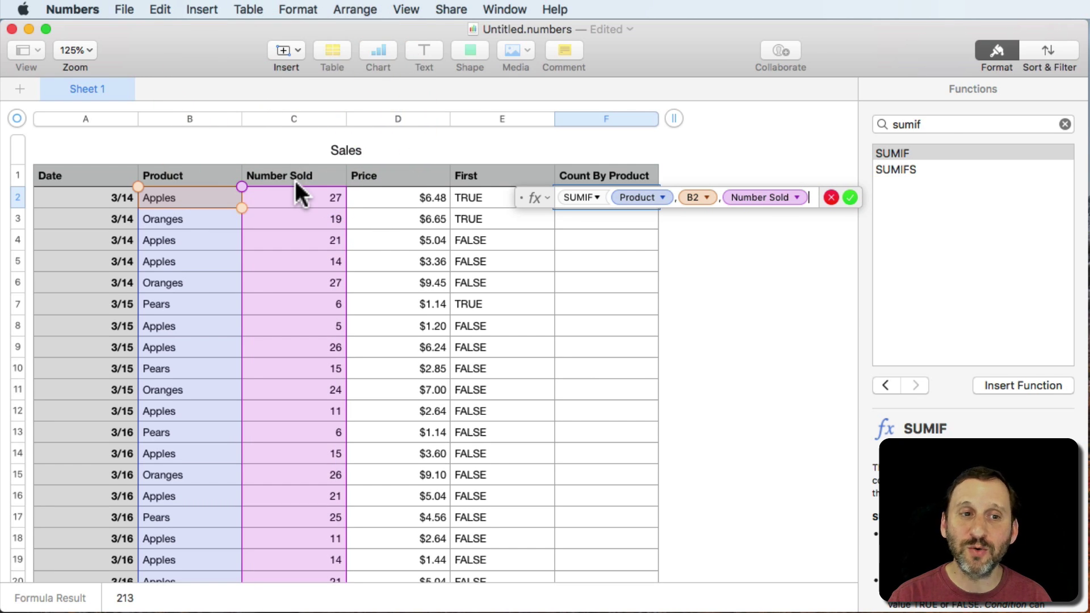
text())
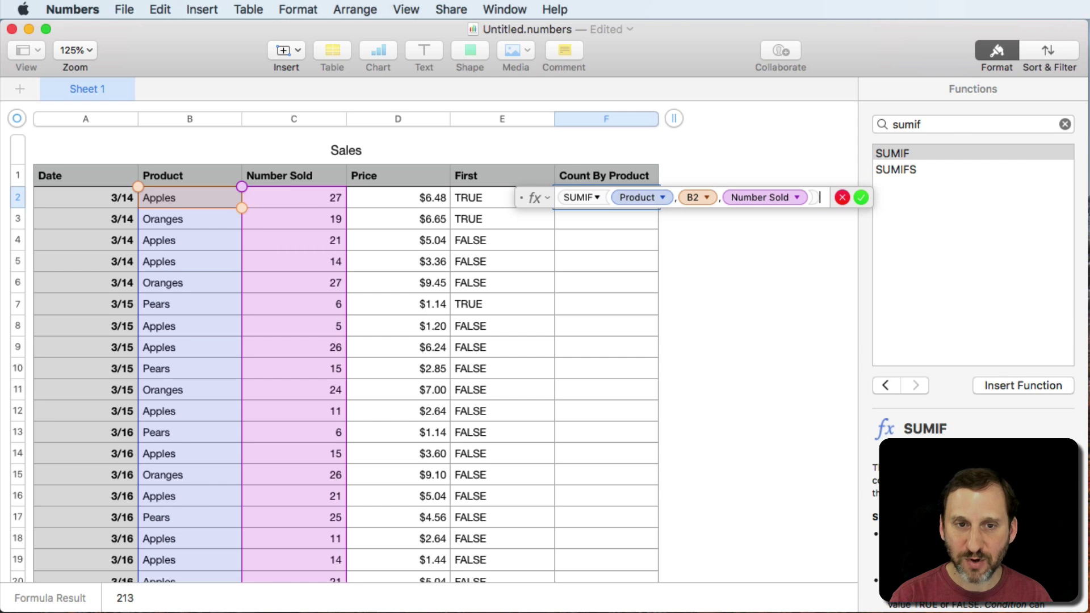
key(Return)
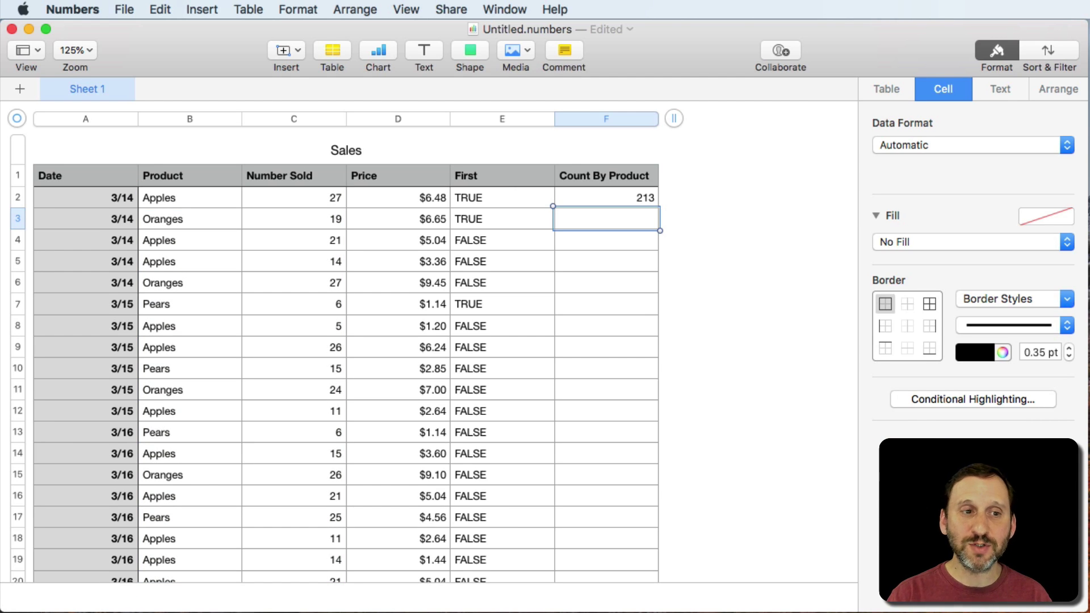
Fill F2's SUMIF formula down to F10 and inspect the copies in F3 through F7
key(Up)
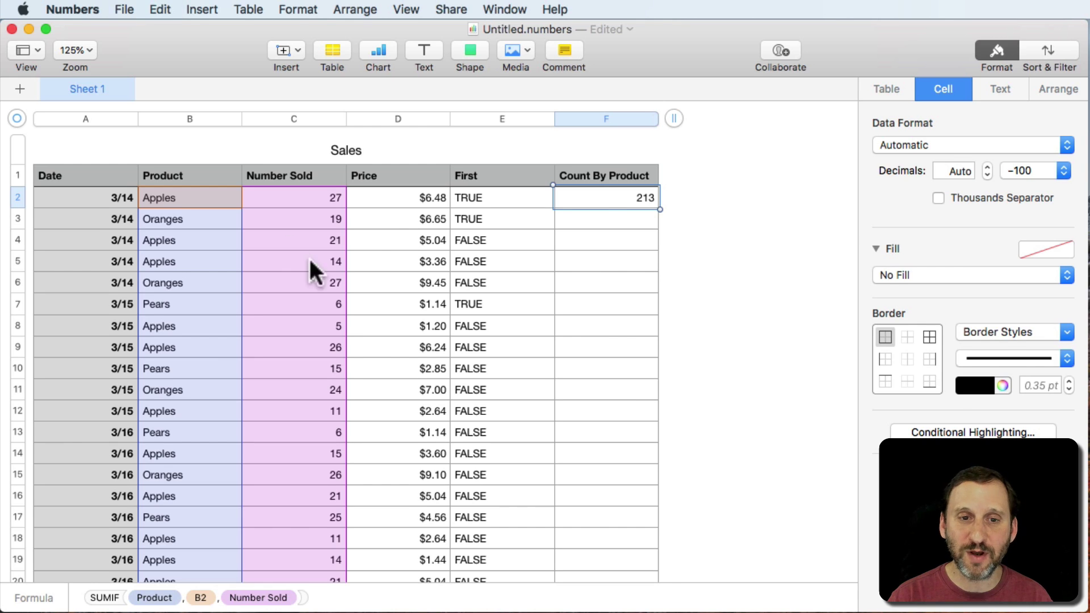
click(641, 219)
drag(619, 377, 619, 376)
click(647, 198)
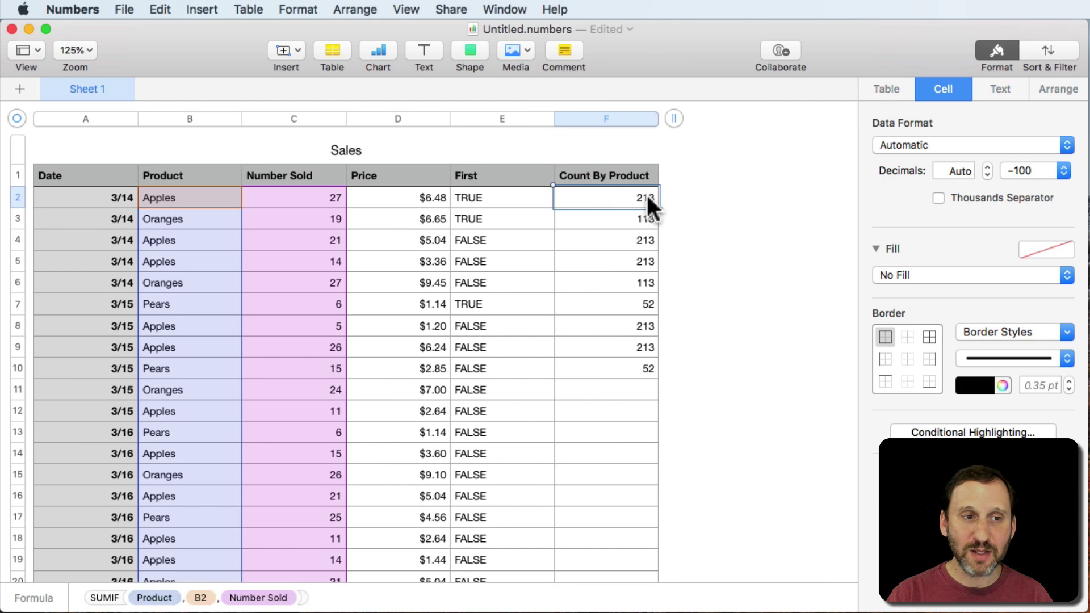
click(645, 219)
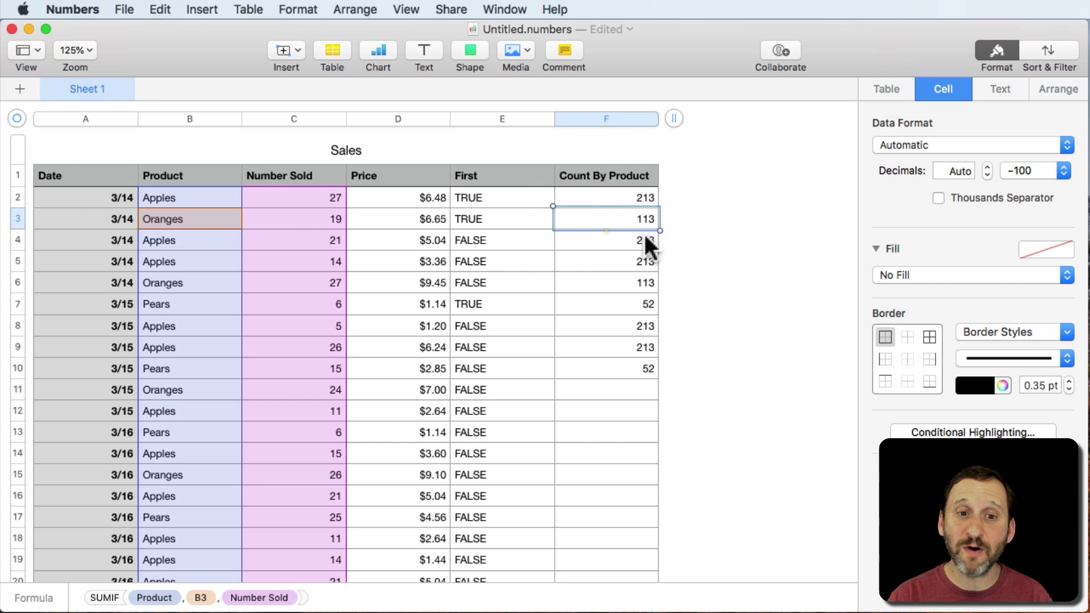
click(645, 239)
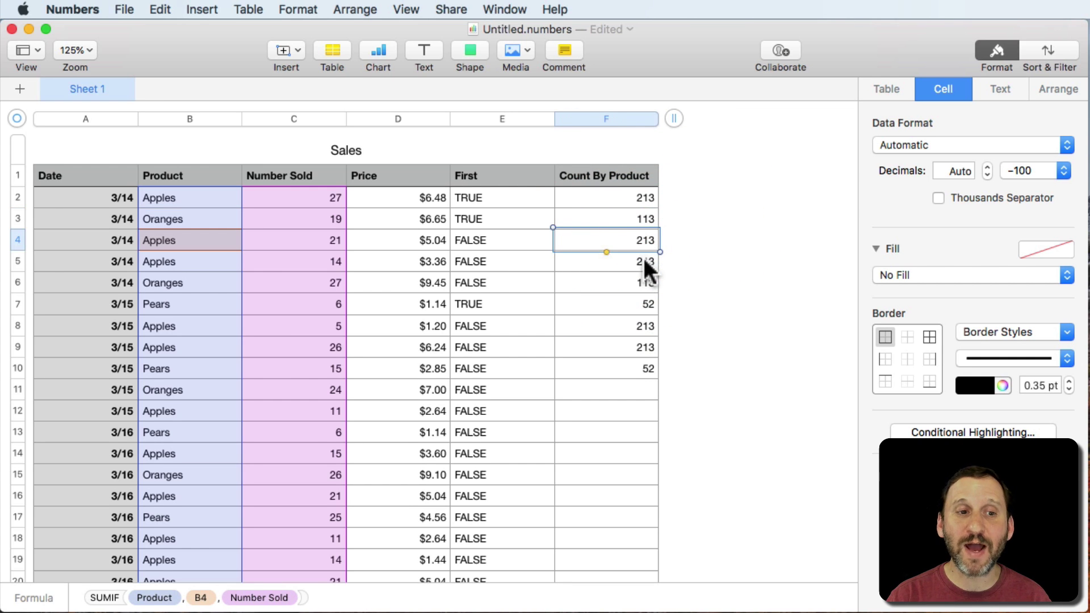
click(644, 261)
click(648, 281)
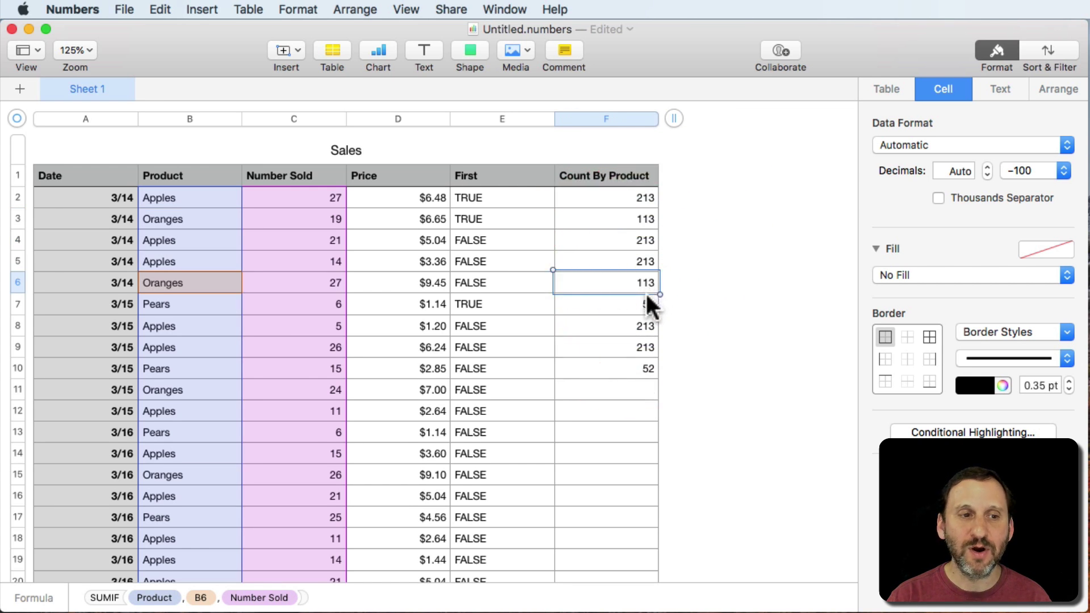
click(647, 302)
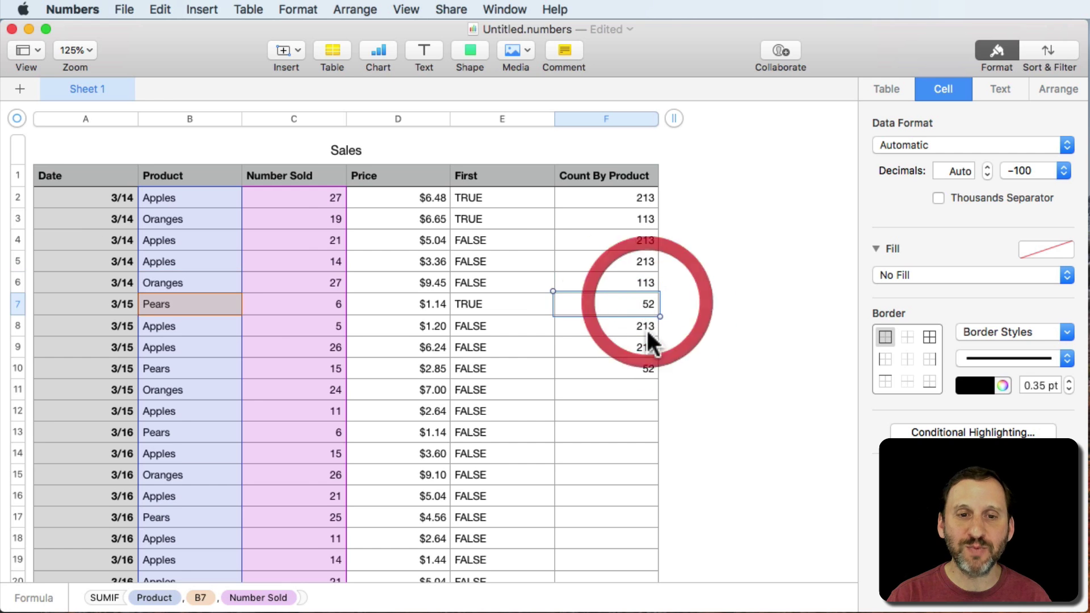
Clear the copied formulas from F3:F10, leaving F2 selected
click(632, 192)
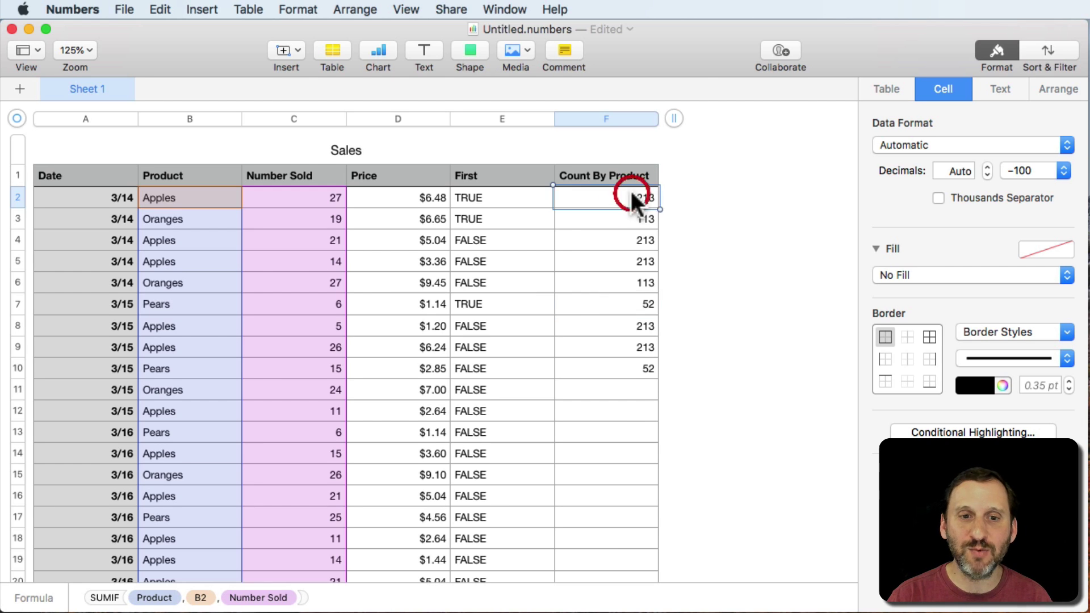
key(Down)
shift+click(635, 366)
key(Delete)
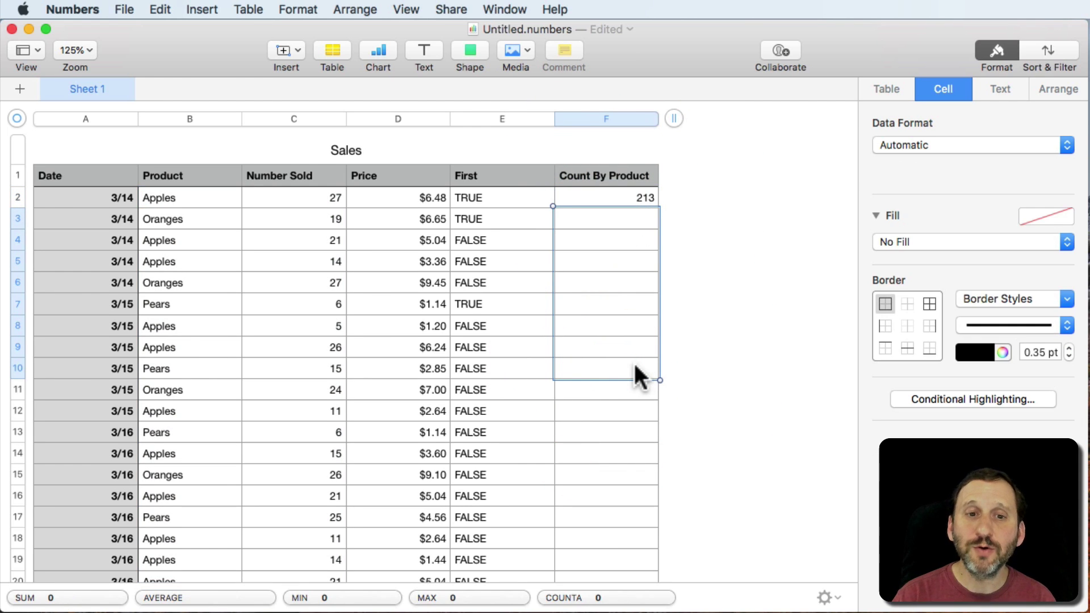
click(634, 191)
Rewrite F2 as IF(First, SUMIF(Product, B2, Number Sold), "")
double_click(634, 191)
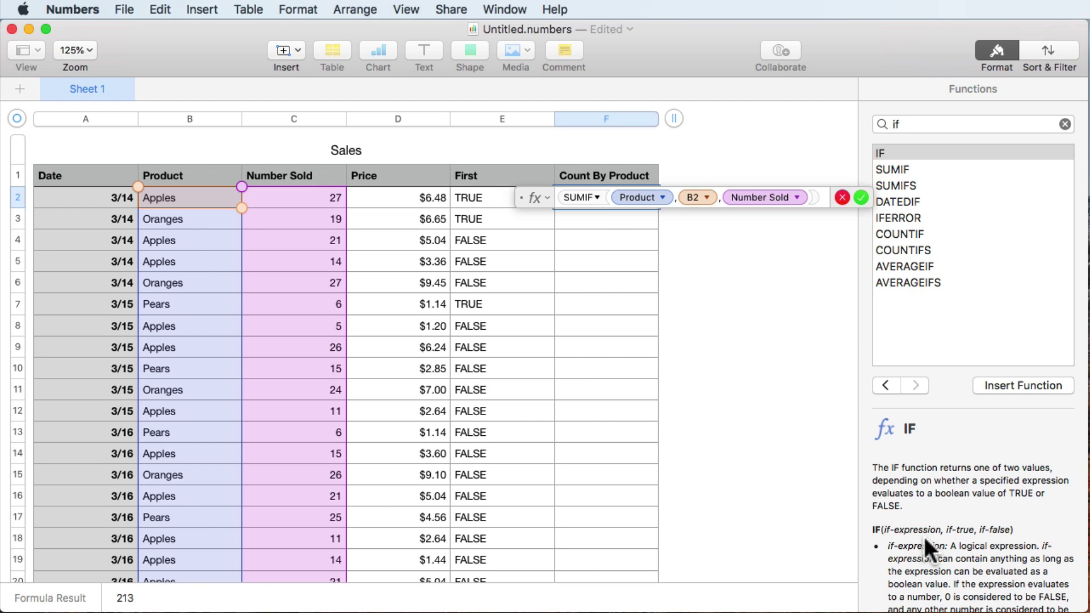
click(560, 194)
text(IF)
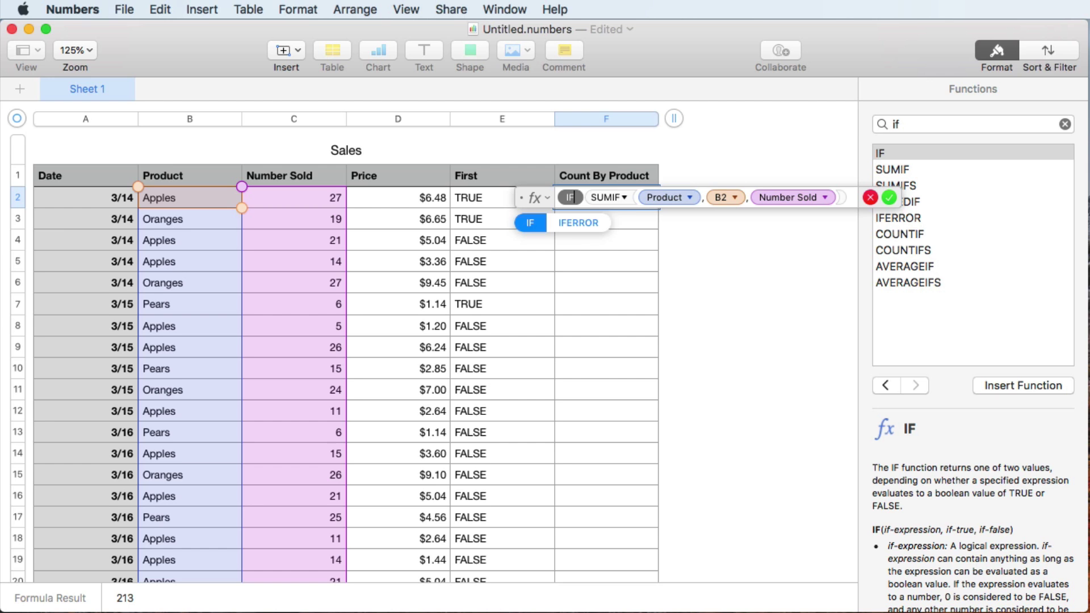
key(Return)
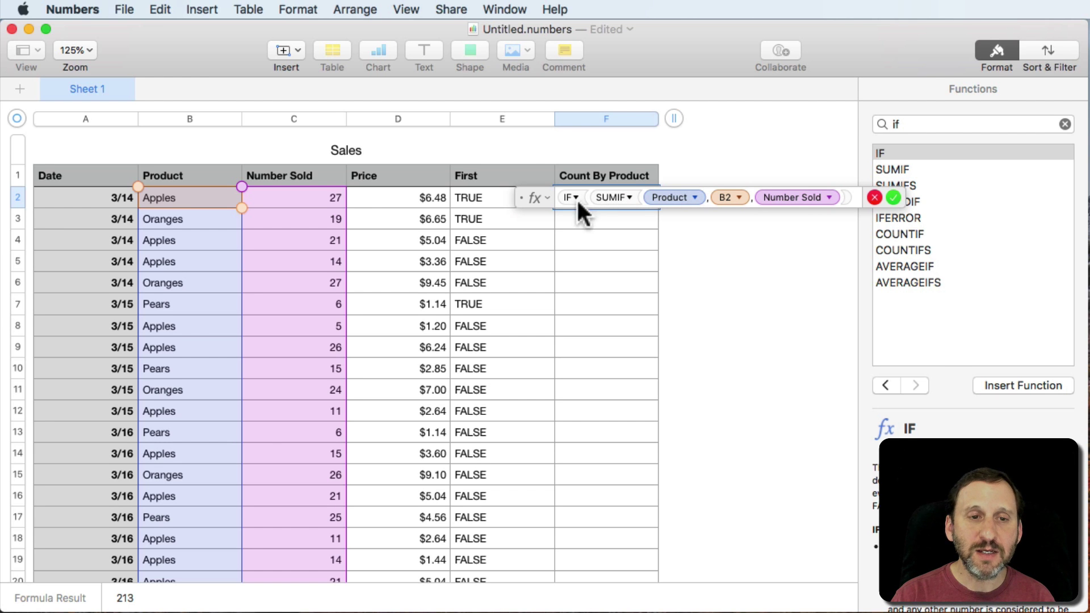
click(489, 118)
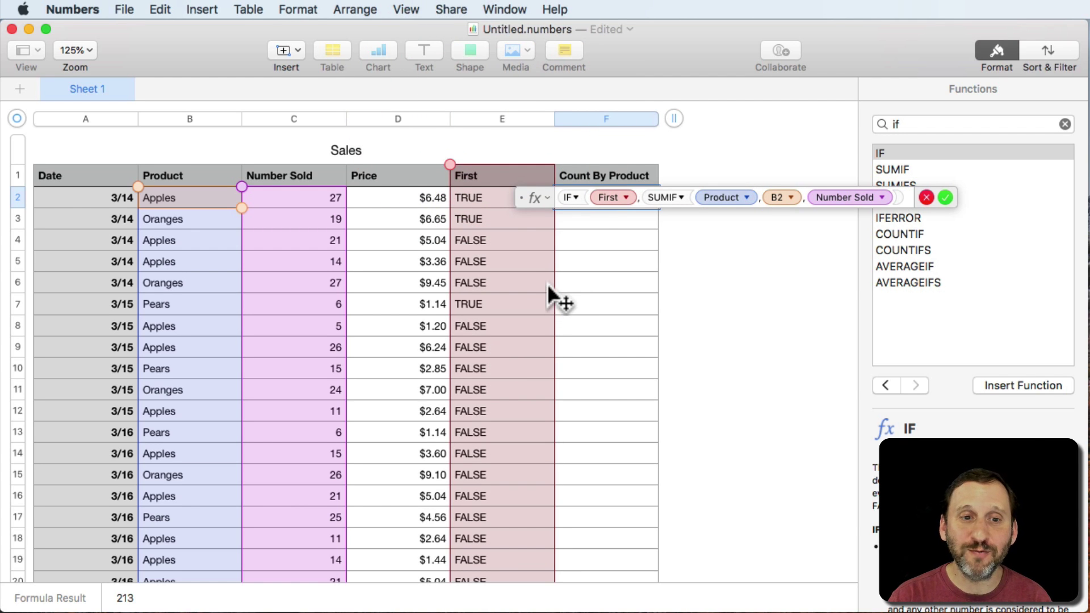
click(909, 197)
text(,)
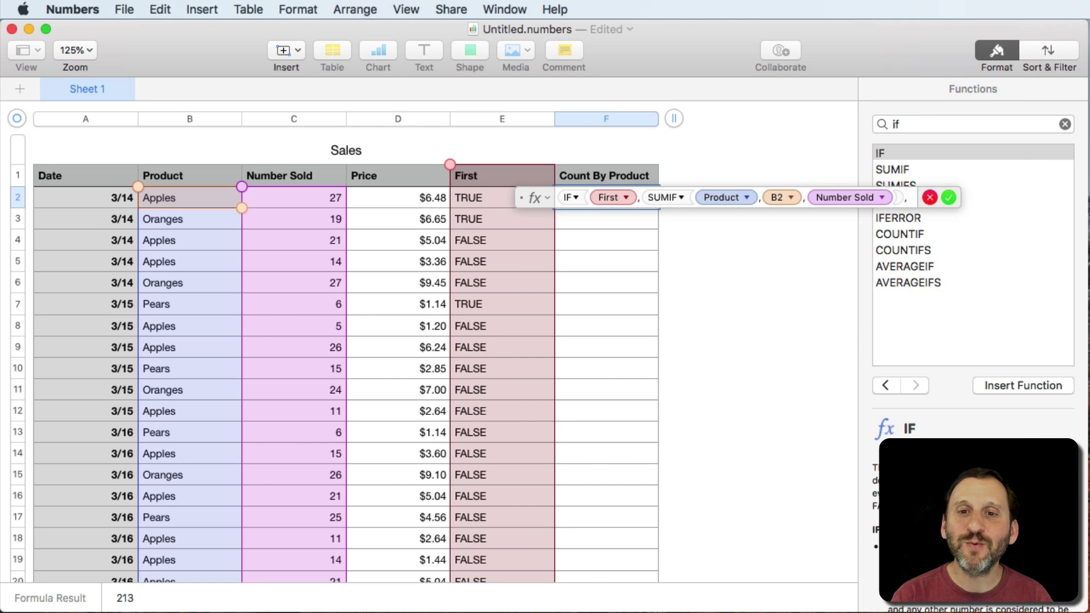
text("")
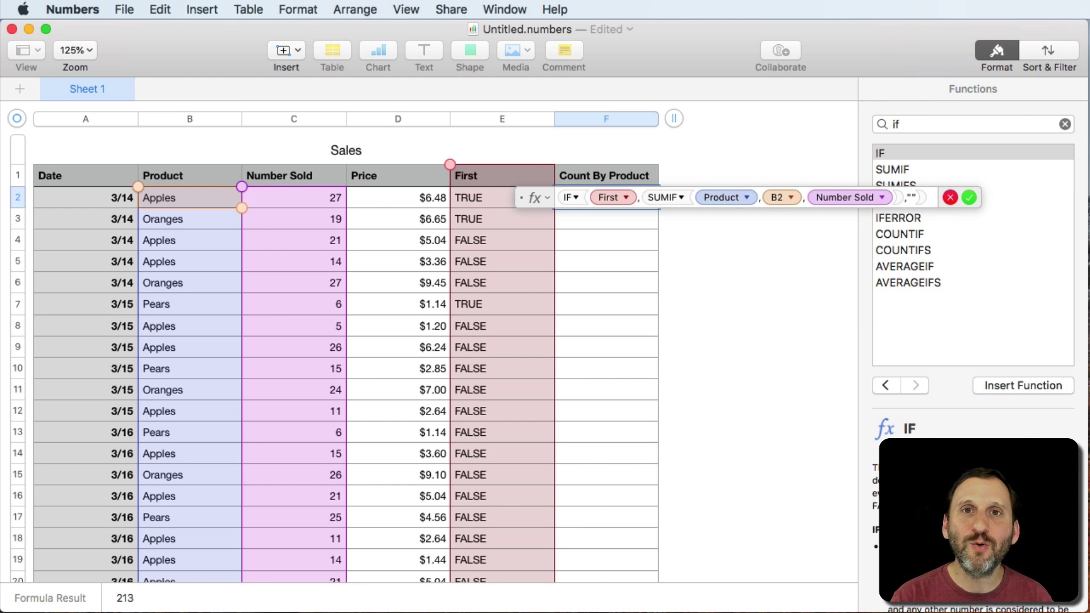
key(Return)
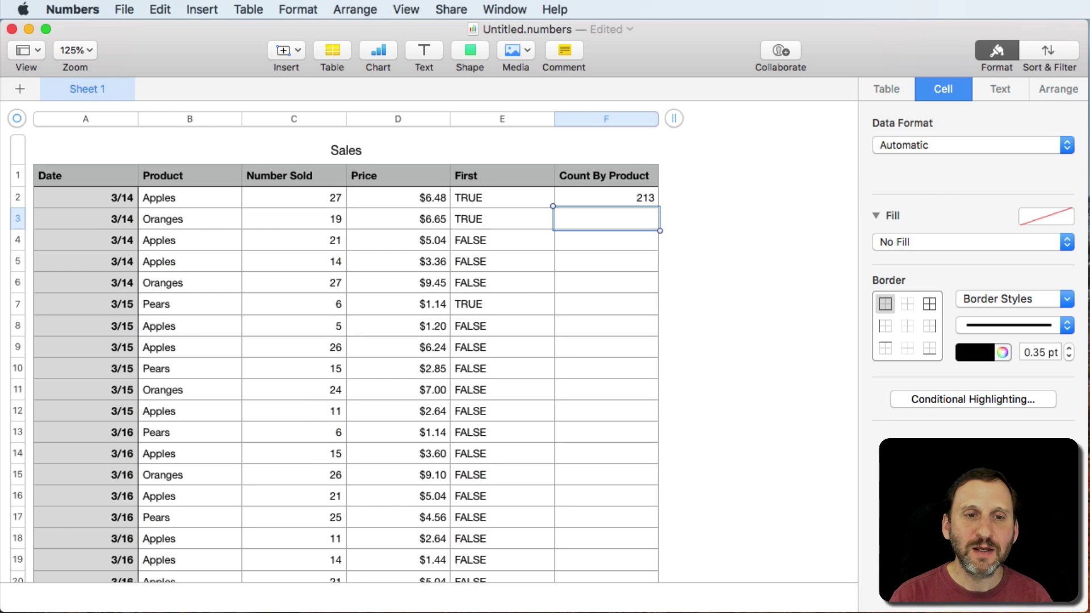
click(623, 193)
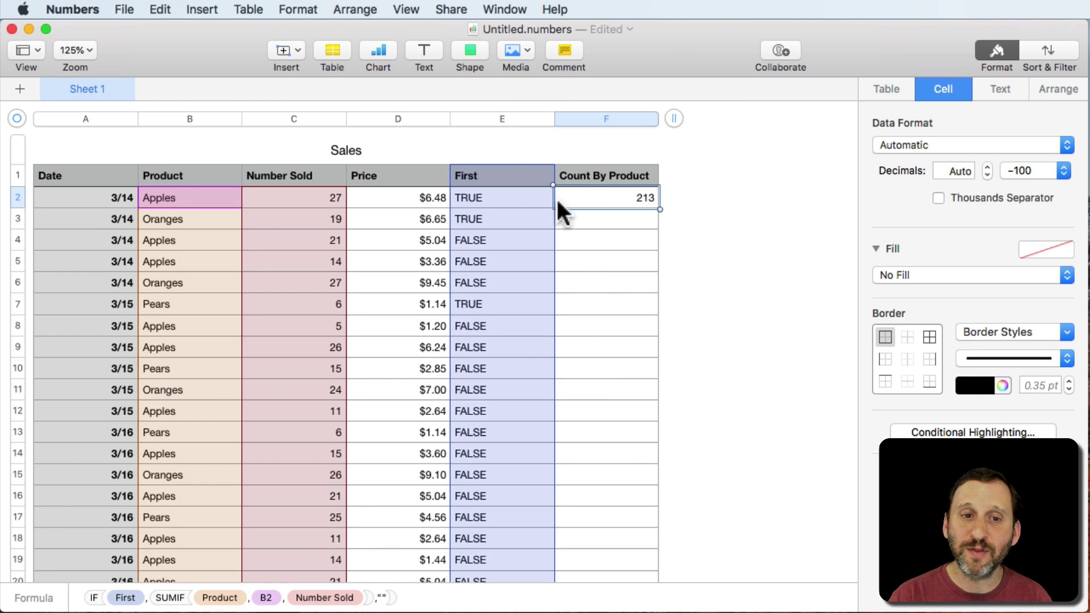
Fill F2's IF formula down through F24 and check F3
click(596, 219)
scroll(625, 551, down, 5)
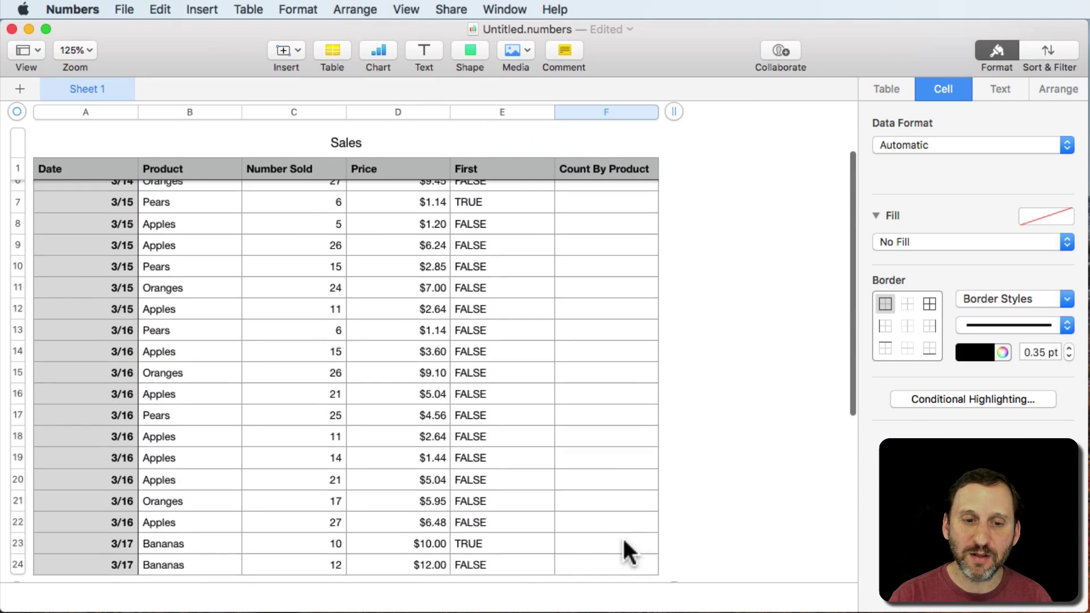
shift+click(612, 481)
scroll(613, 483, up, 5)
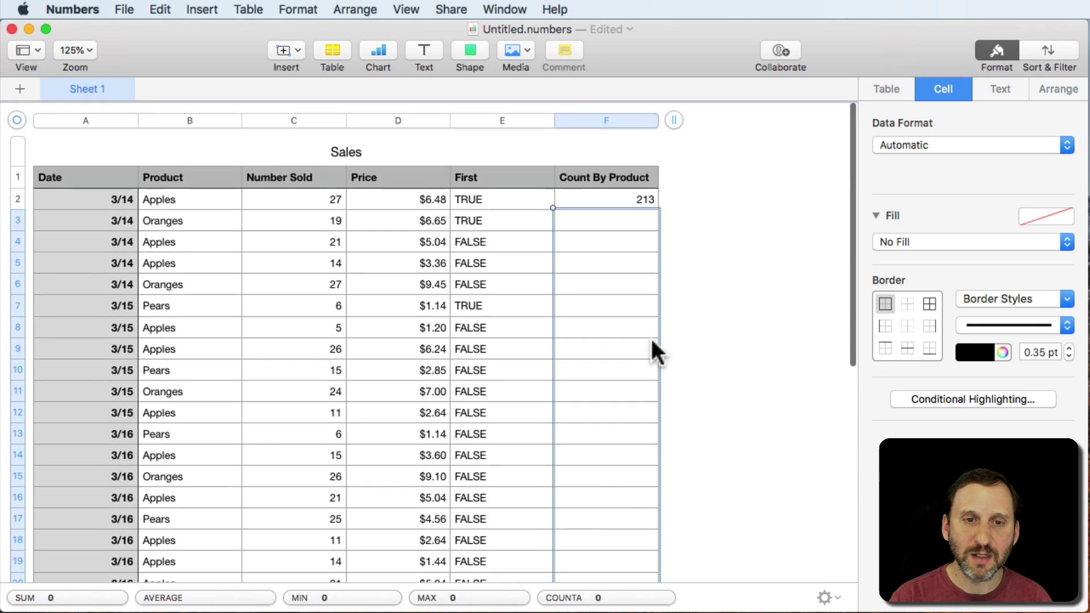
click(628, 218)
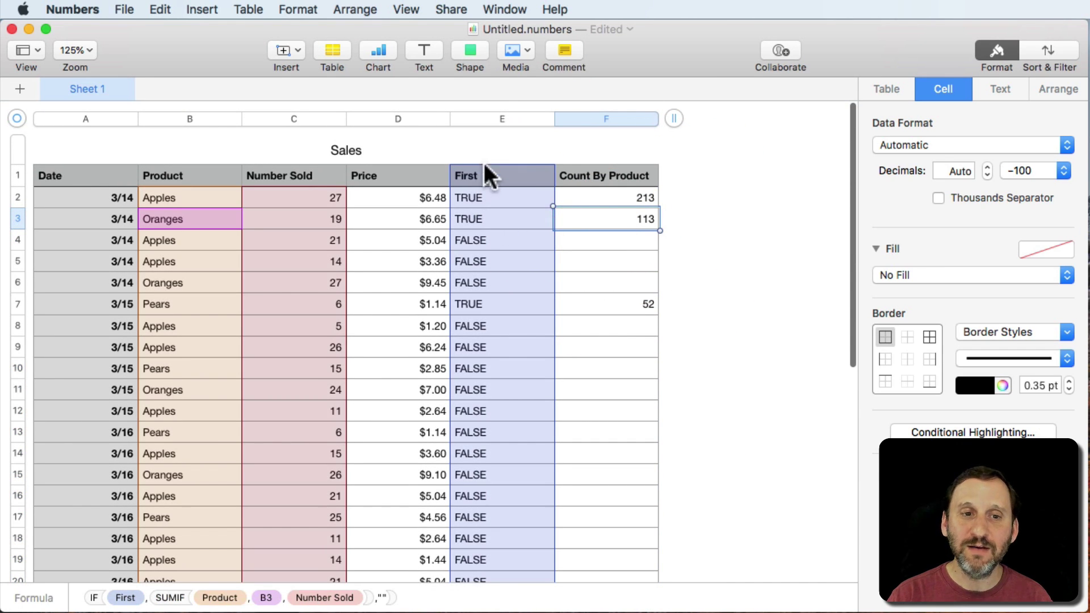
Inspect the First results in E3 and the Pears row E7
click(486, 215)
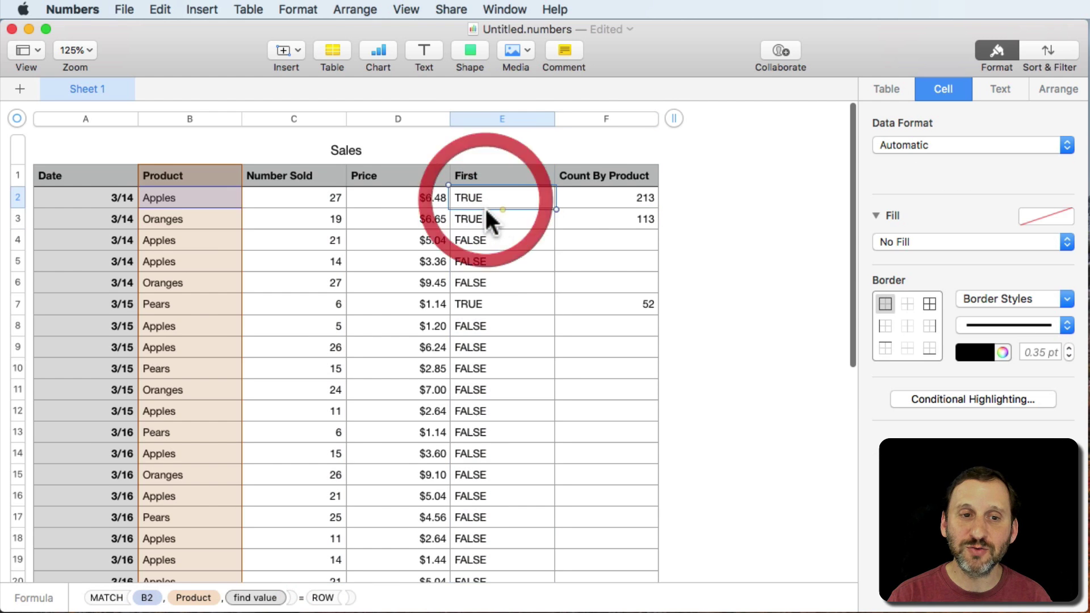
click(489, 209)
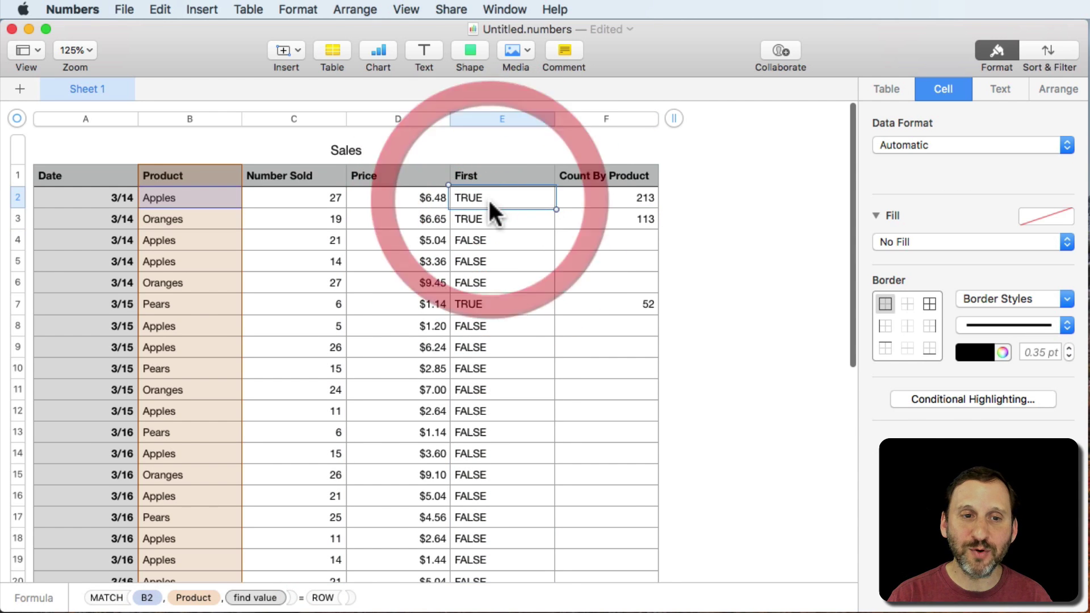
click(488, 220)
click(488, 303)
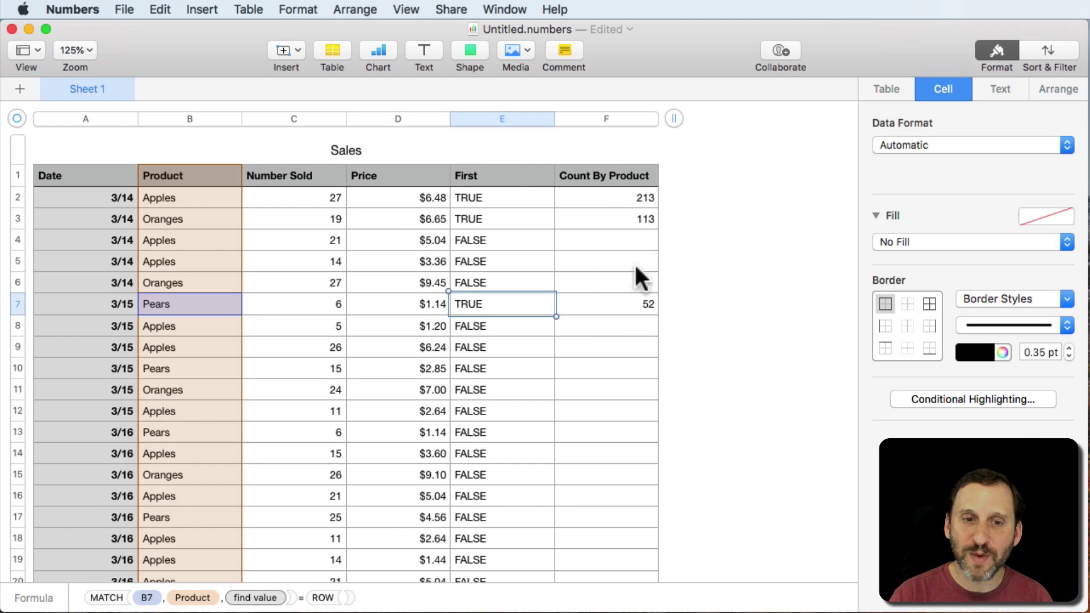
click(544, 119)
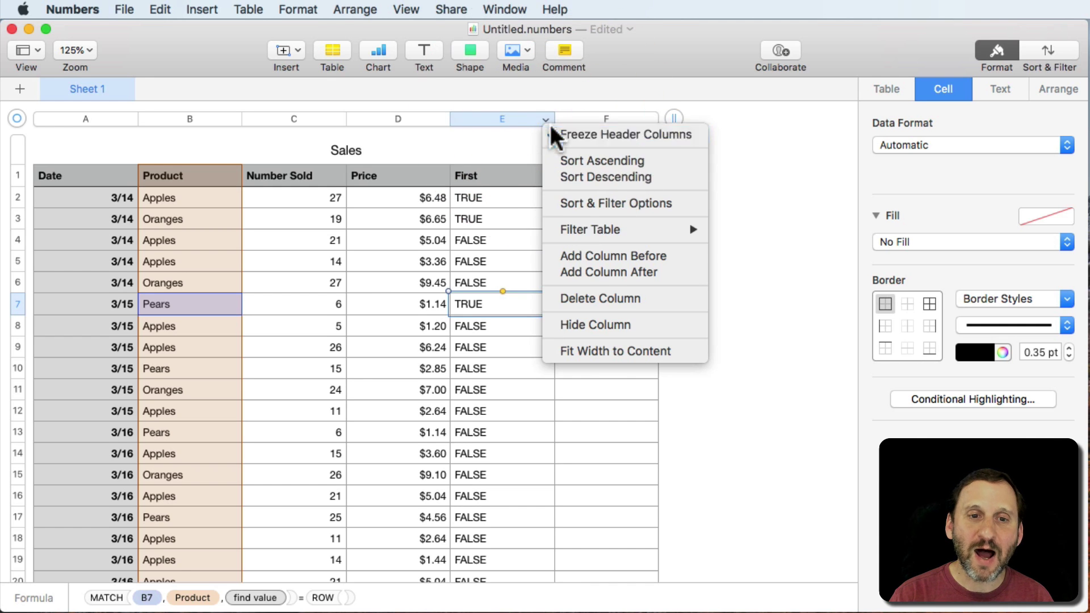
click(588, 321)
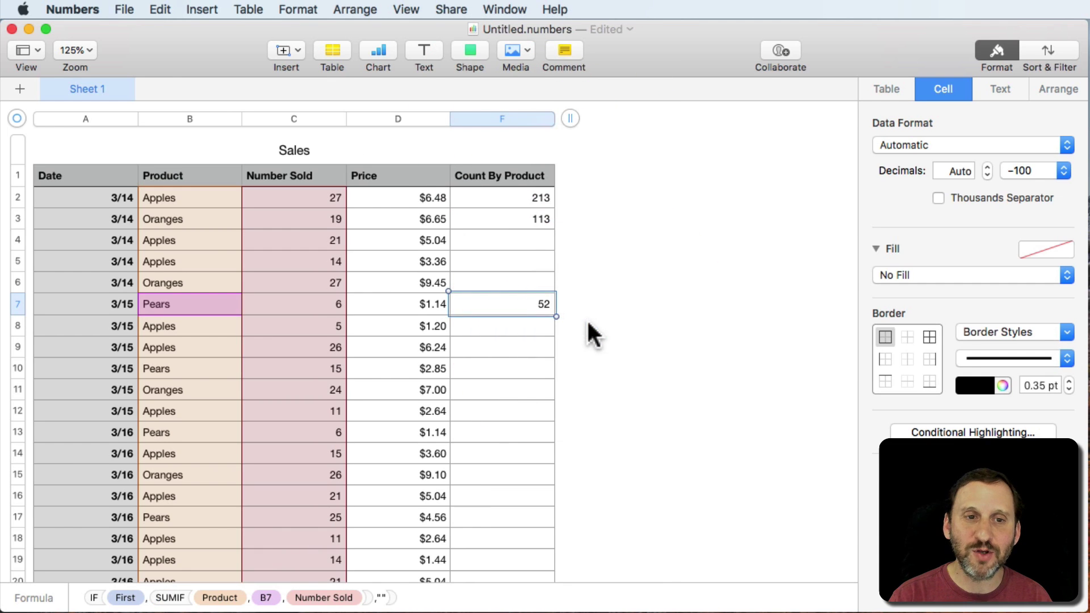
click(512, 198)
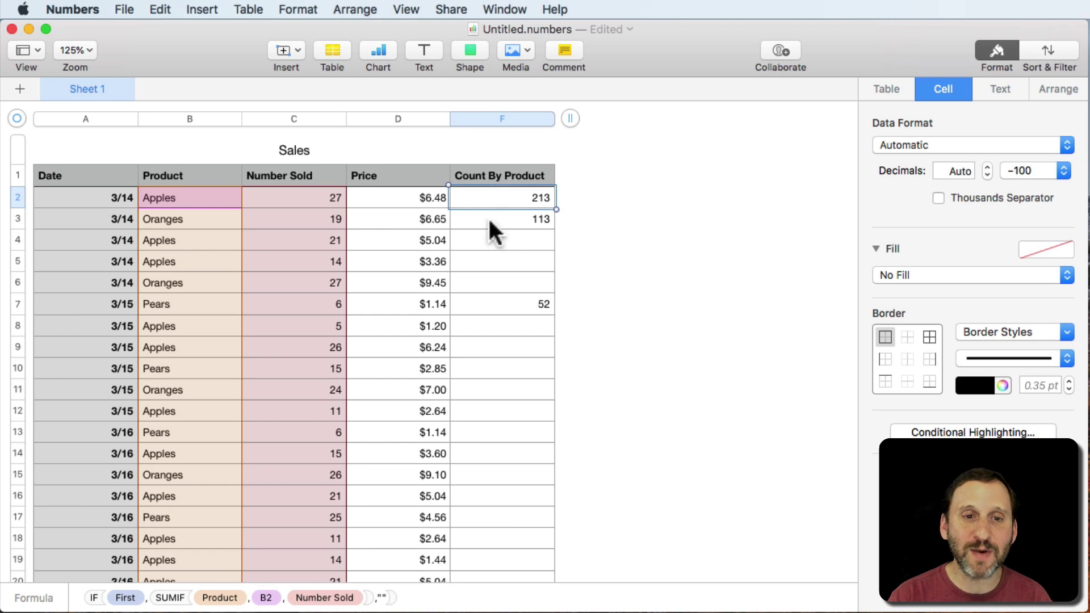
click(533, 310)
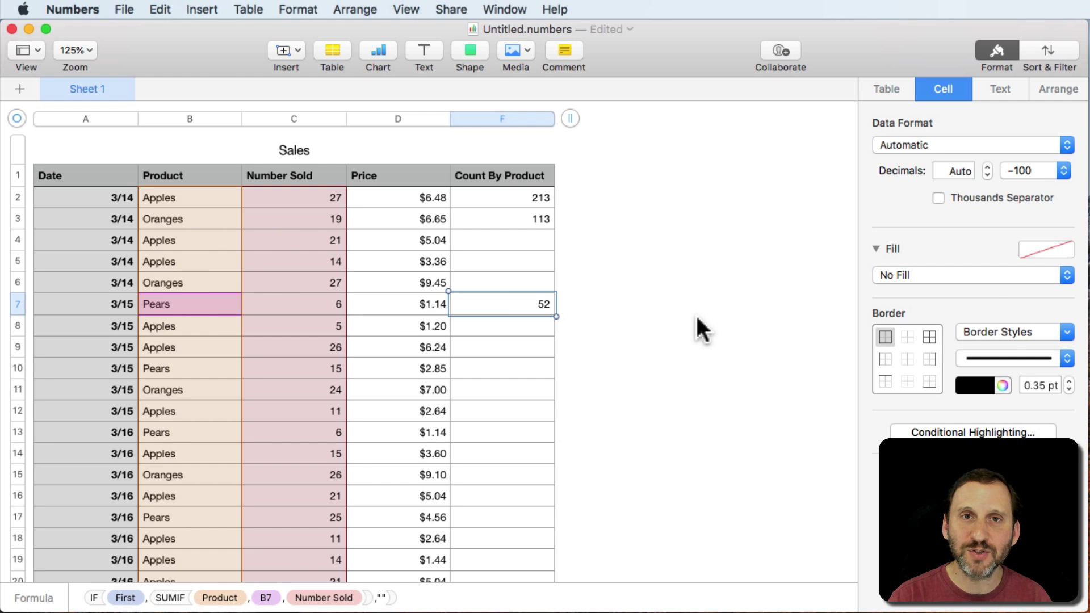
click(602, 365)
scroll(602, 365, down, 3)
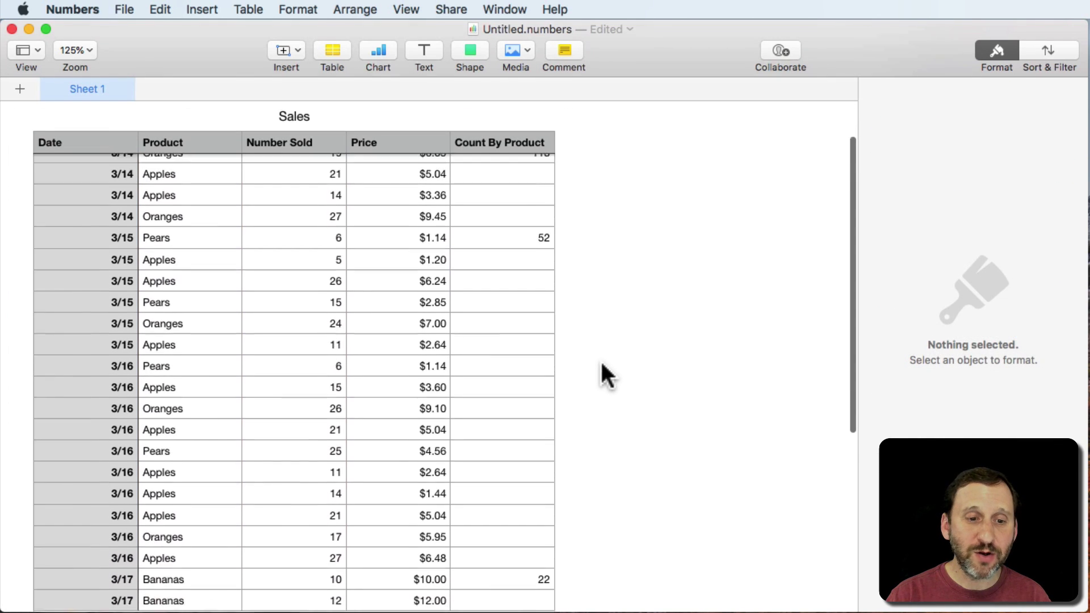
scroll(602, 365, down, 3)
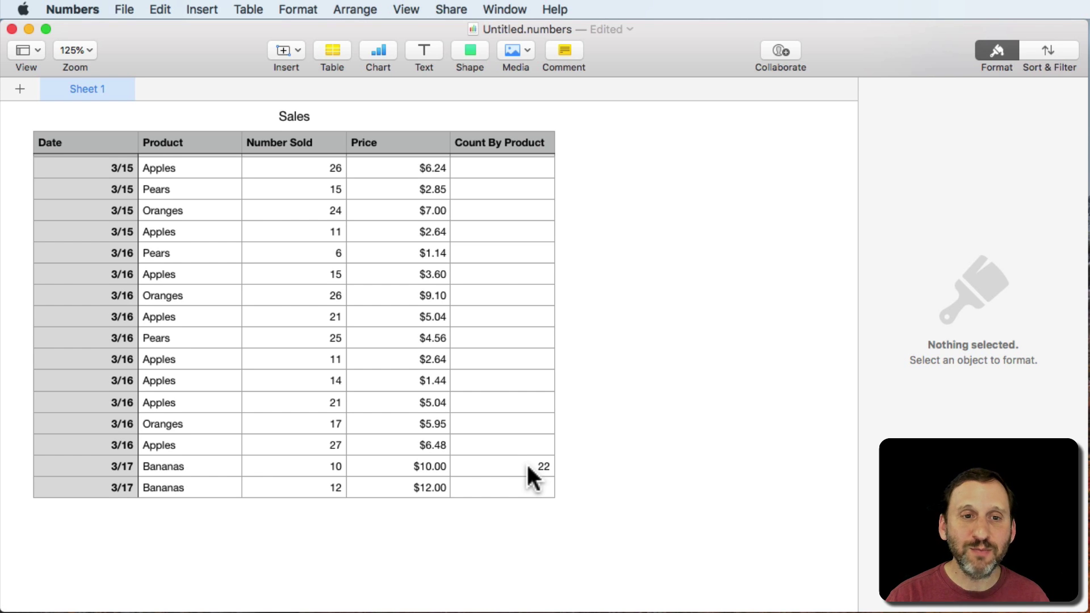
scroll(527, 465, up, 5)
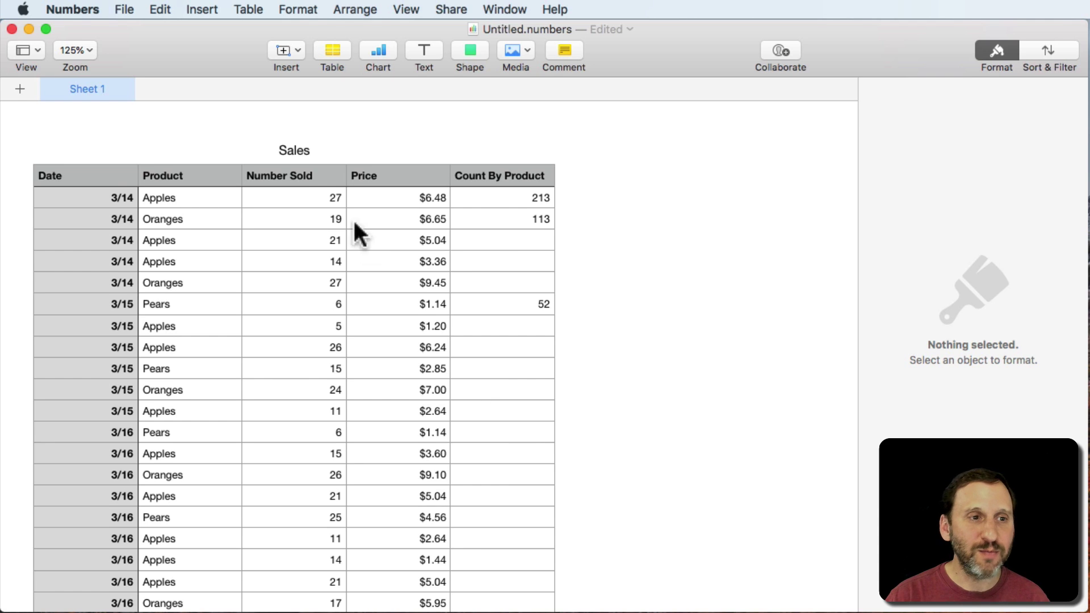
Add a filter on the First column with the rule text is 'true'
click(80, 177)
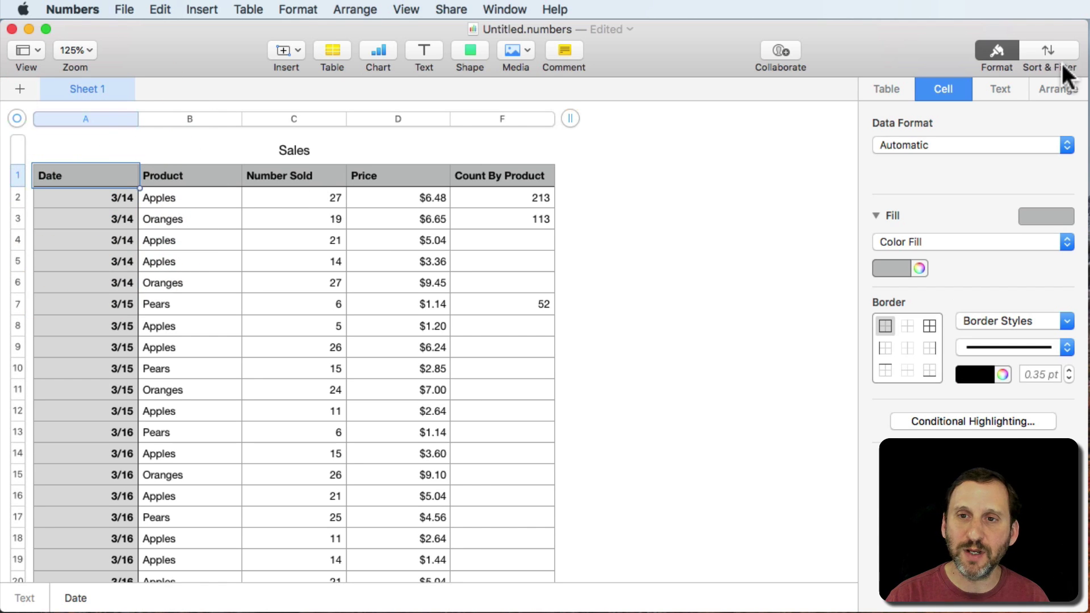
click(1047, 50)
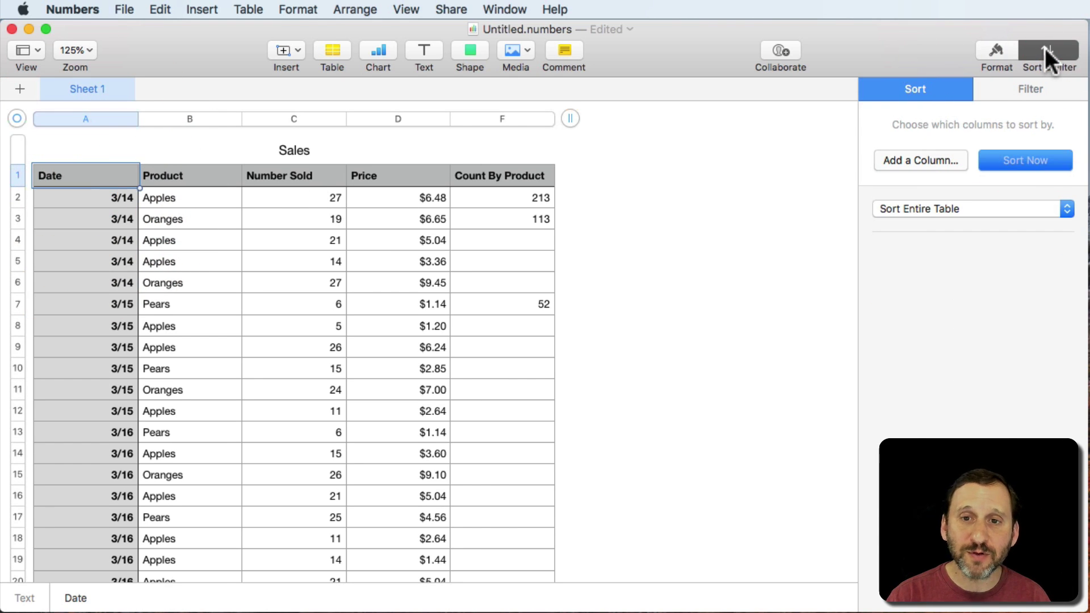
click(1026, 89)
click(1000, 161)
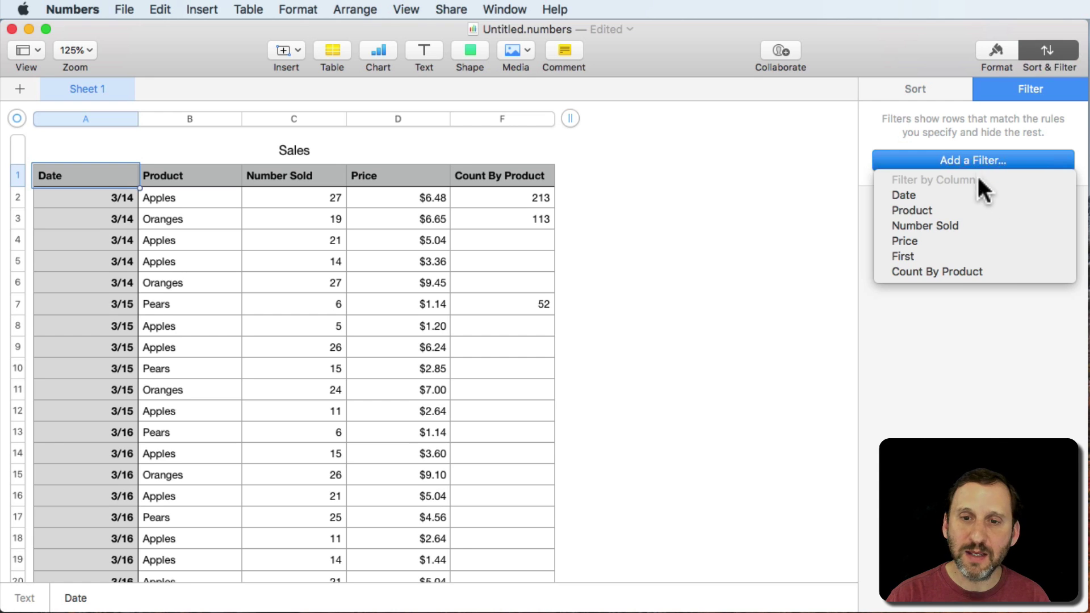
click(918, 256)
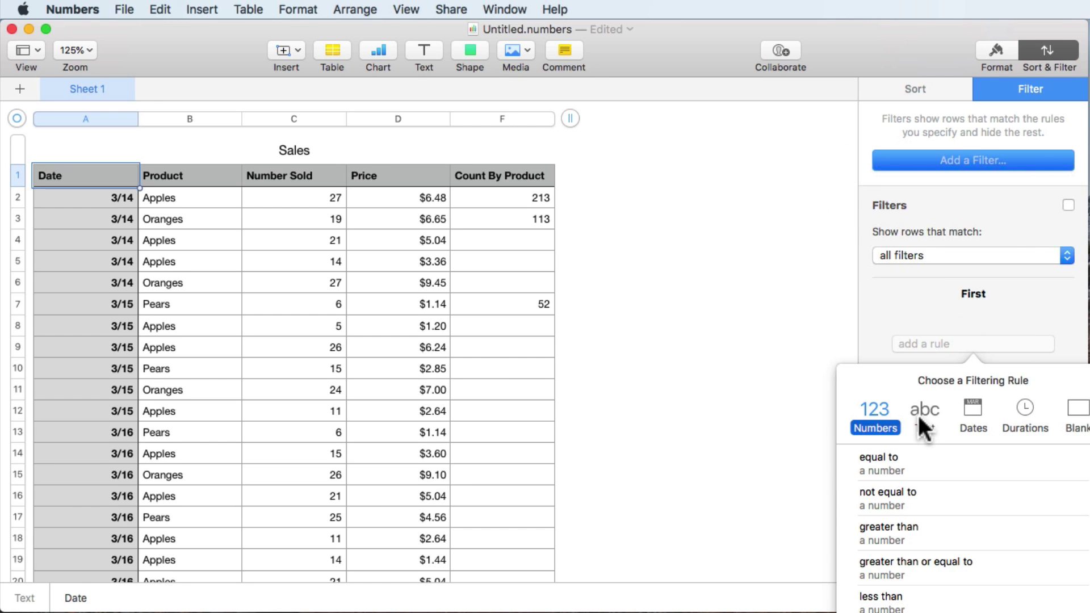
click(918, 420)
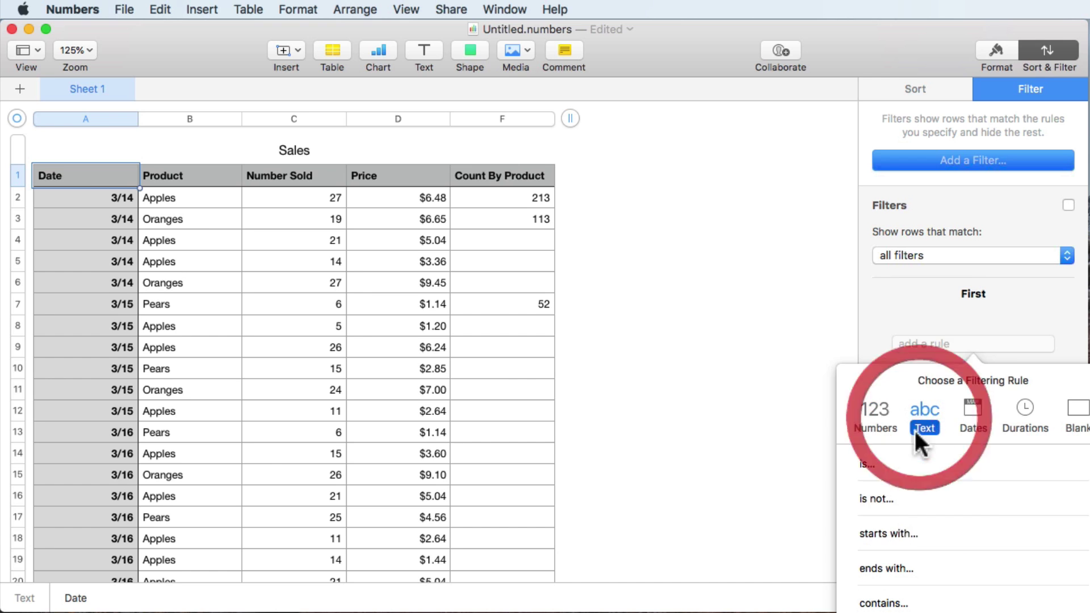
click(861, 465)
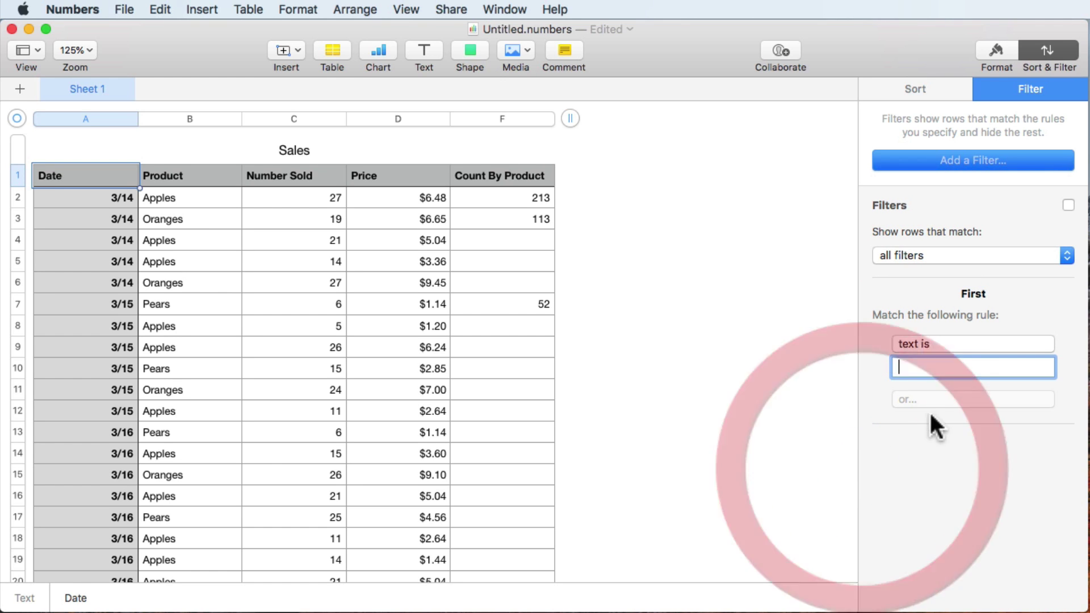
text(true)
key(Return)
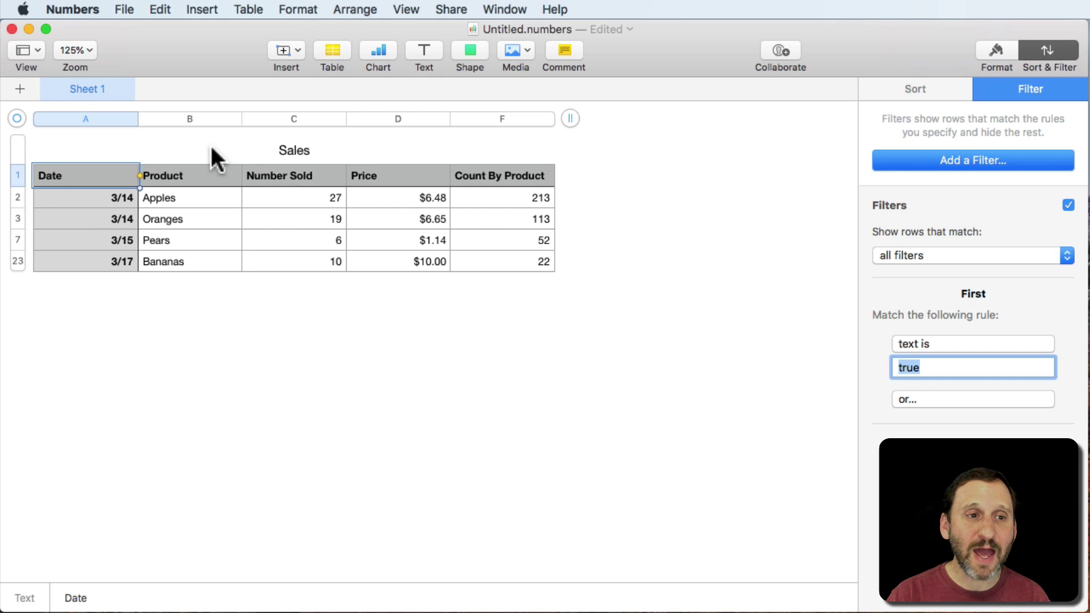
Select the Date, Number Sold and Price columns and hide them from the column menu
click(207, 120)
click(100, 119)
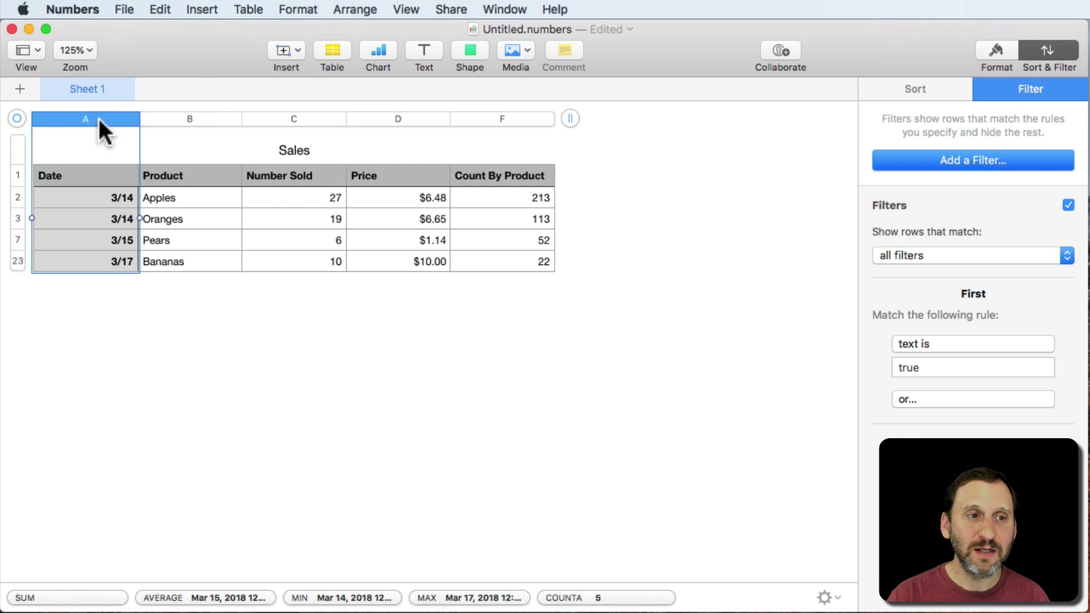
super+click(285, 119)
super+click(405, 118)
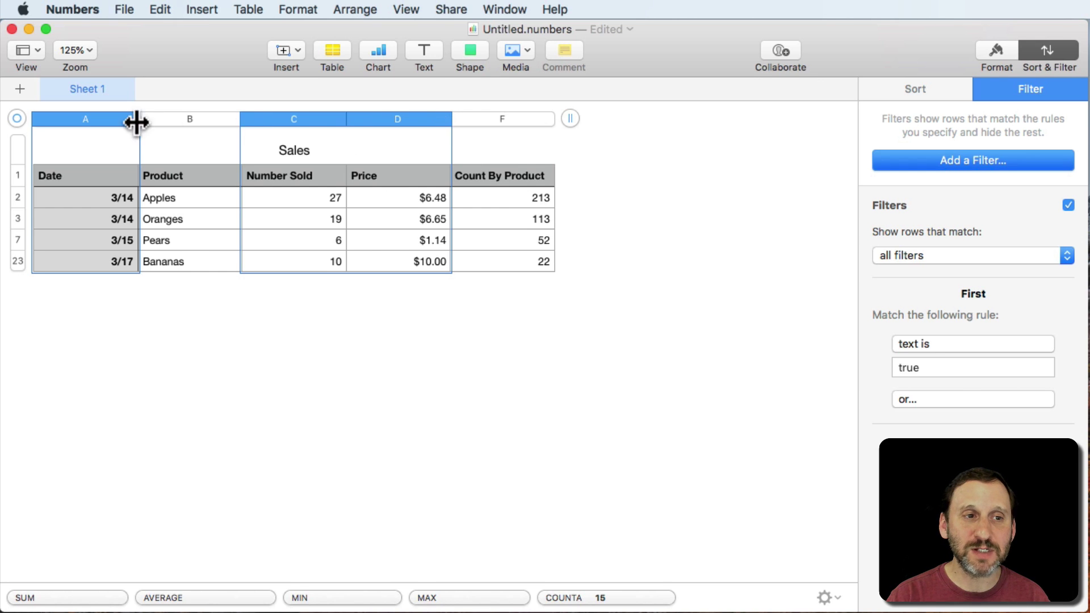
click(444, 119)
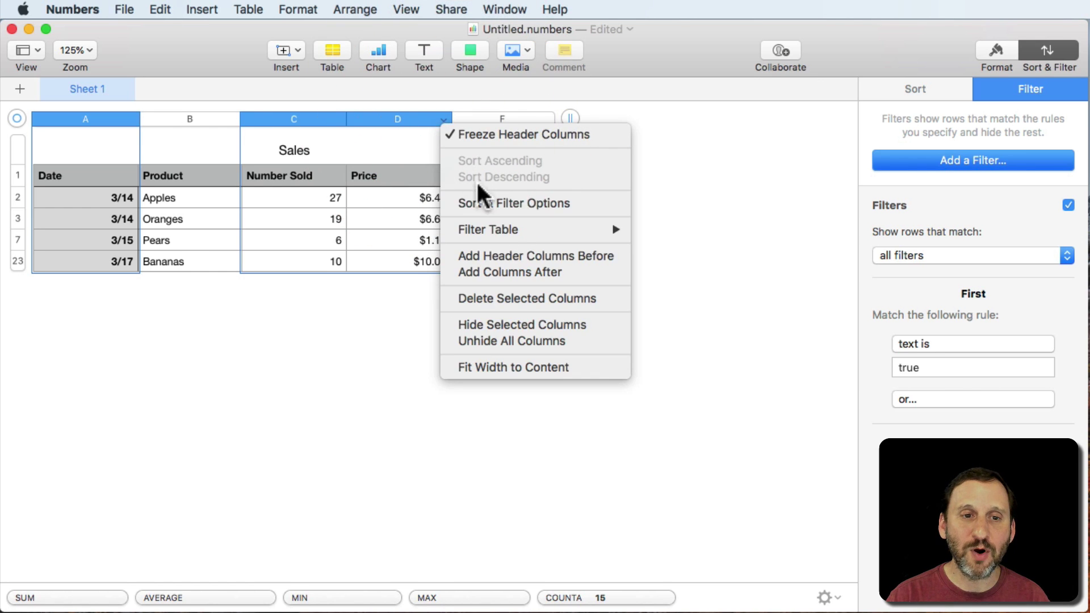
click(524, 325)
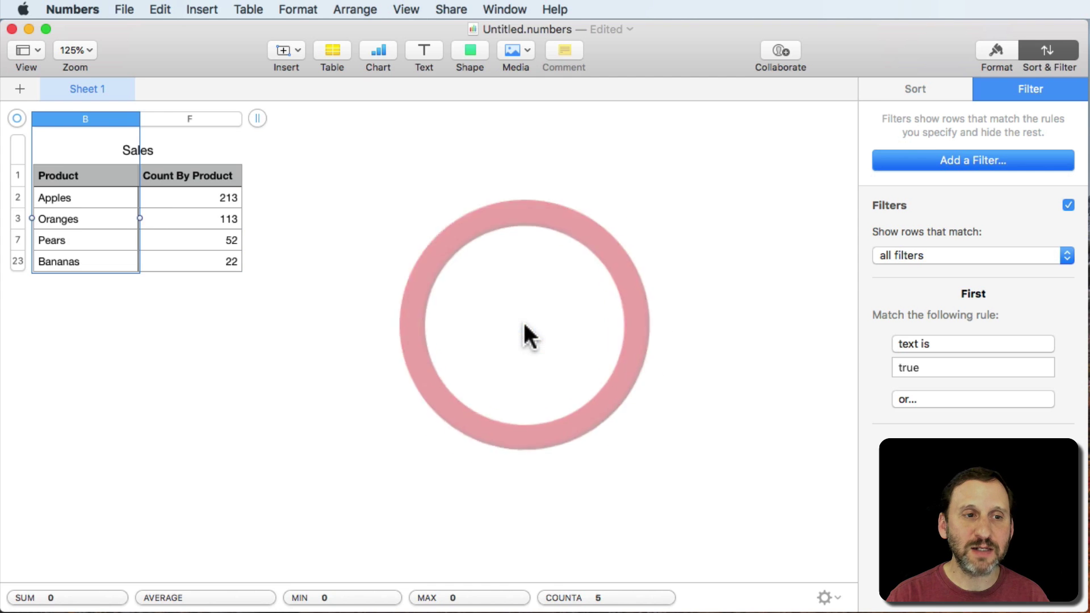
click(414, 221)
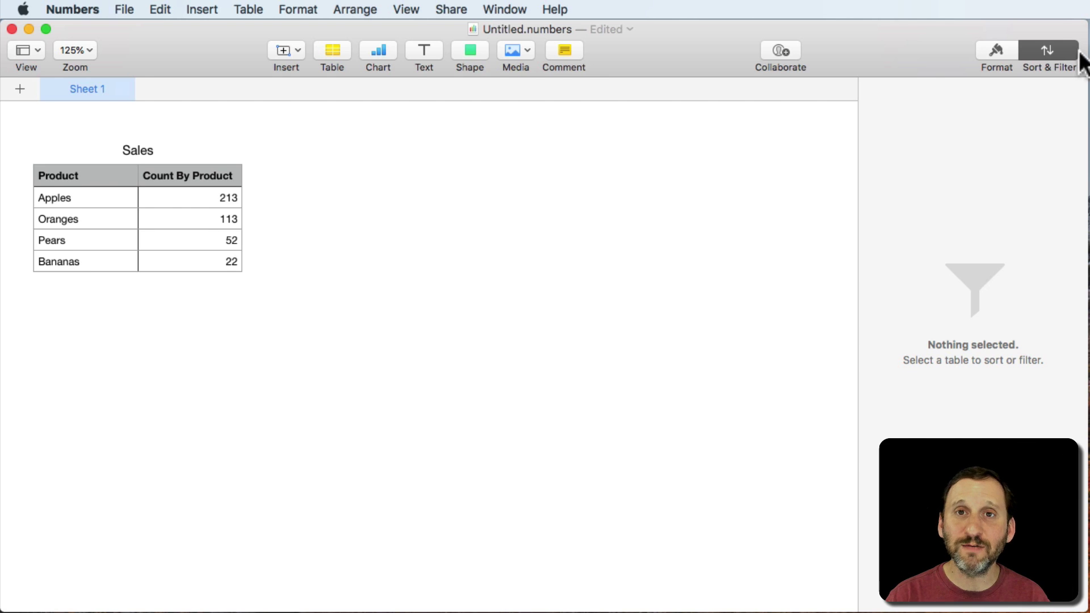
Check the Oranges, Apples and Bananas count formulas, then switch off the First filter
click(147, 224)
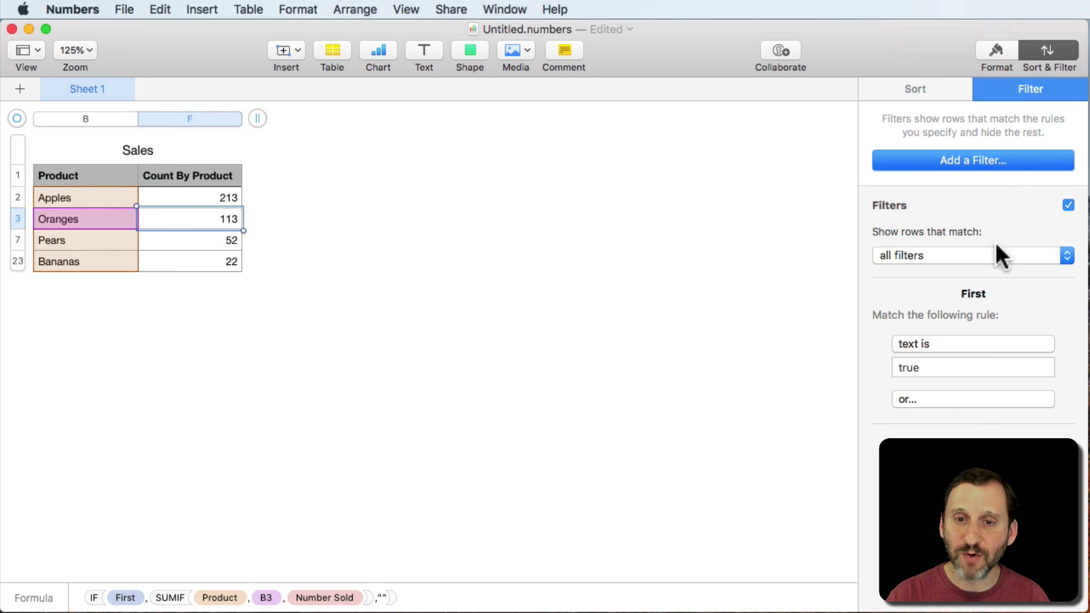
click(136, 310)
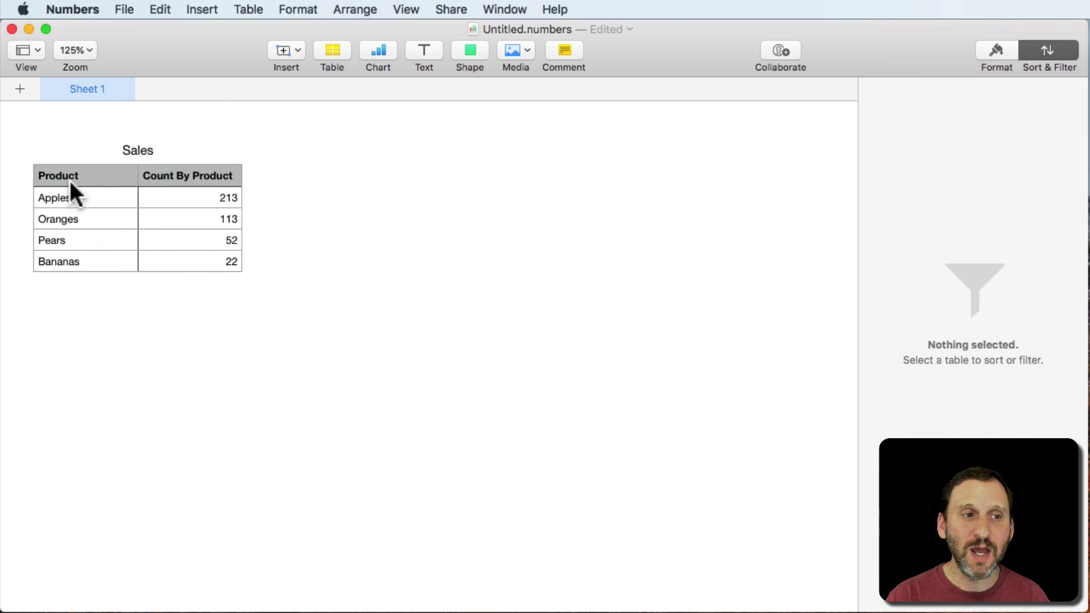
click(66, 196)
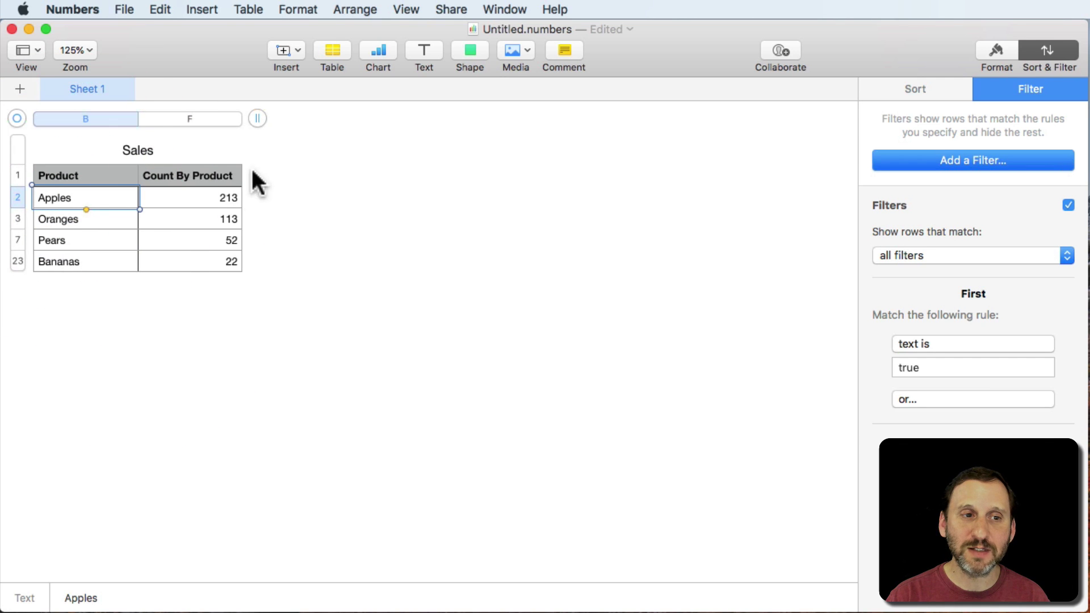
click(210, 200)
click(209, 260)
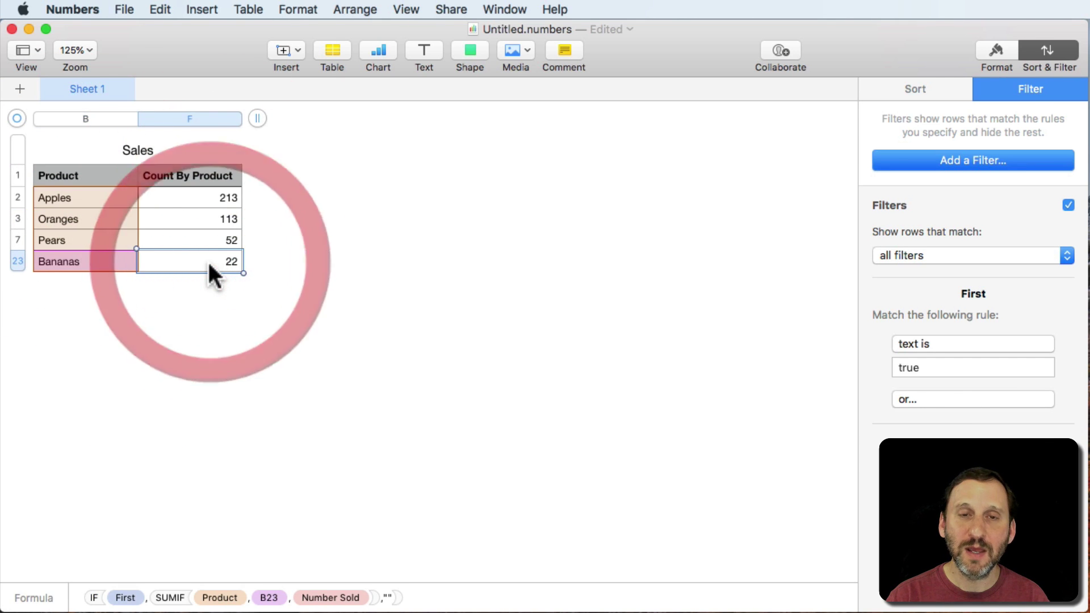
click(1069, 206)
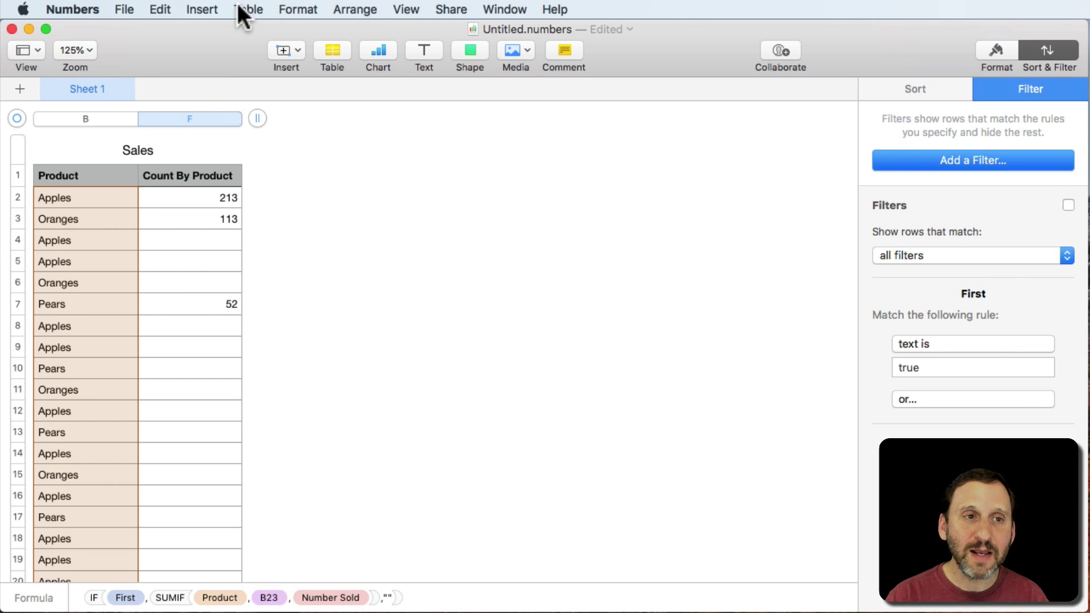
Unhide all columns from the Count By Product column menu, restoring Date, Number Sold, Price and First
click(232, 118)
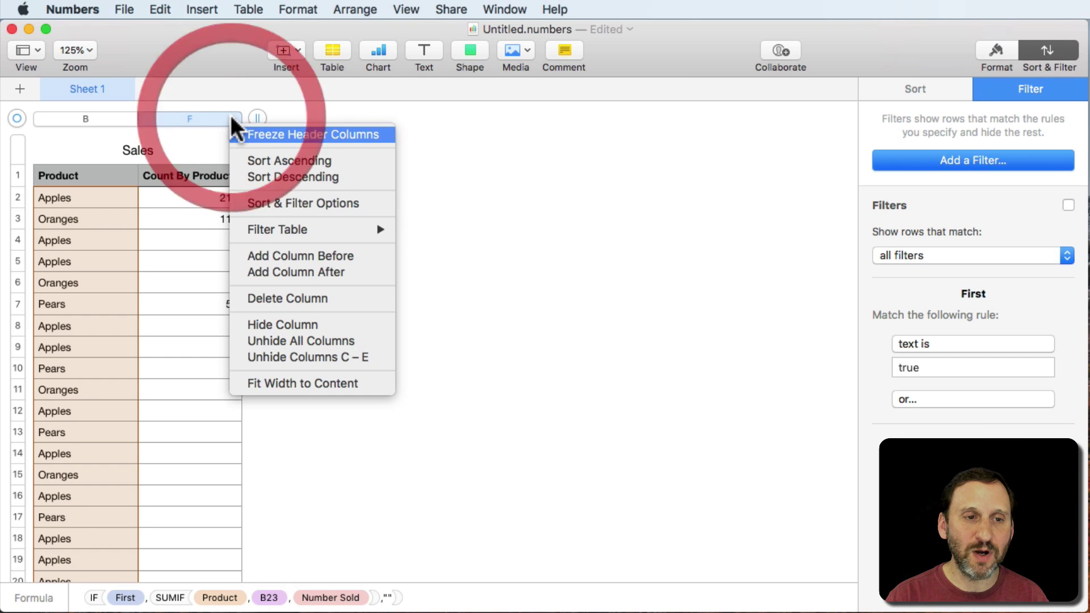
click(312, 340)
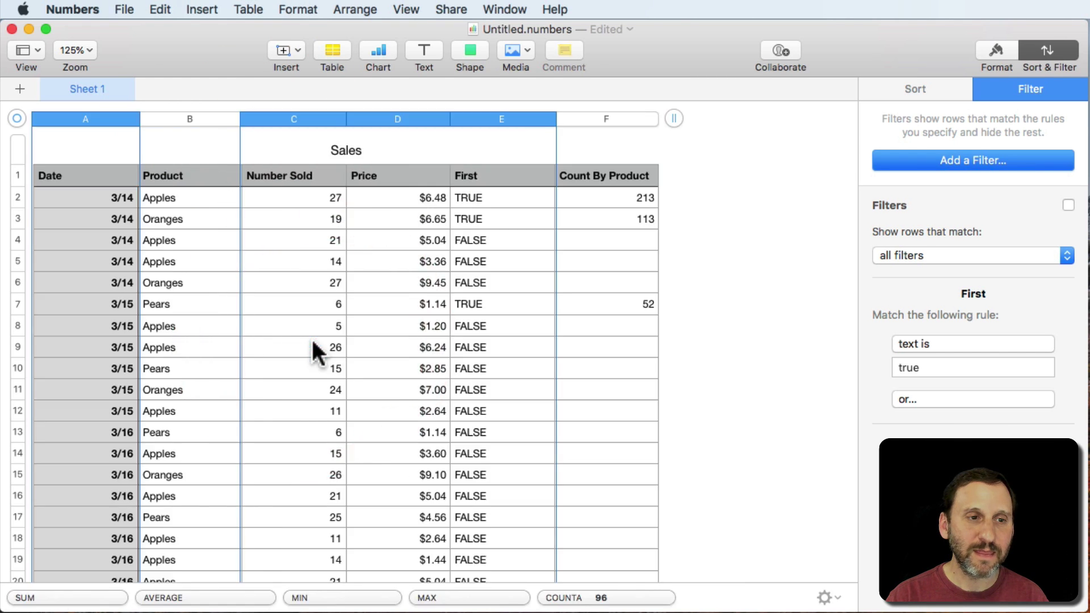
click(737, 230)
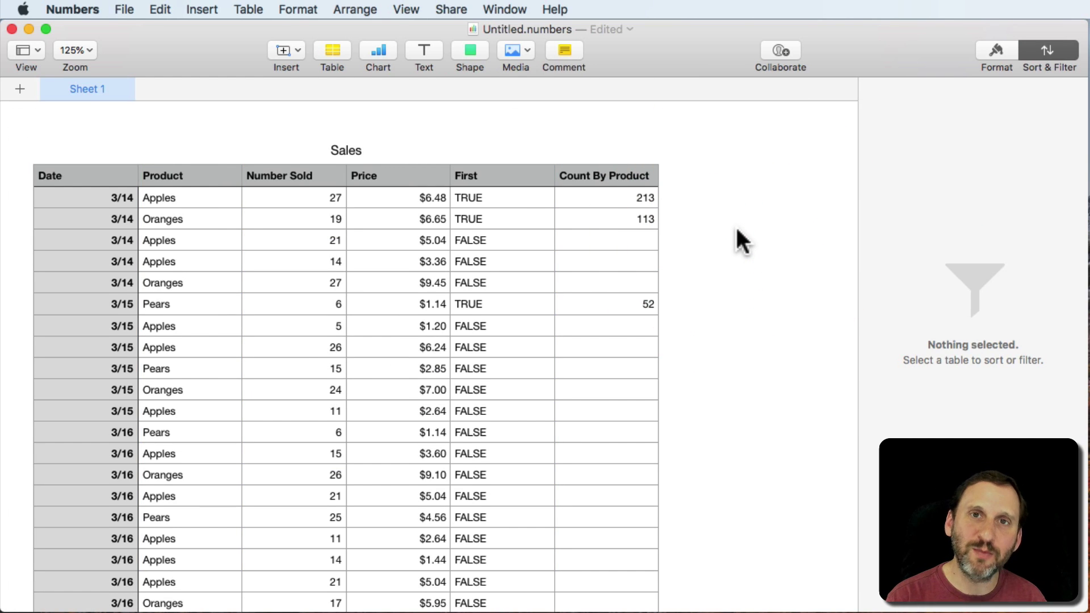